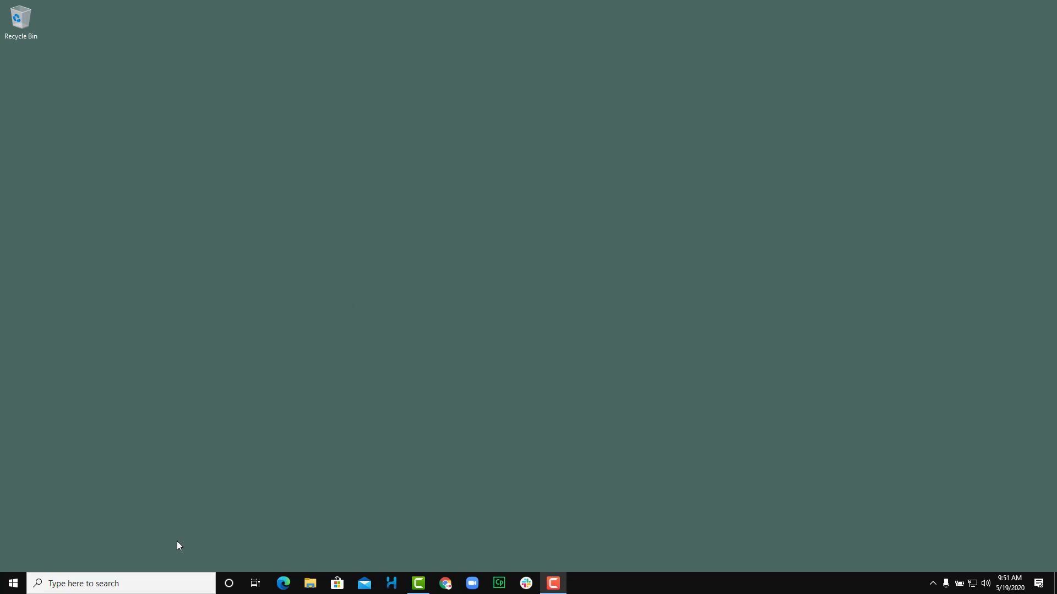
Launch Sticky Notes by searching 'sticky' from the taskbar.
click(142, 582)
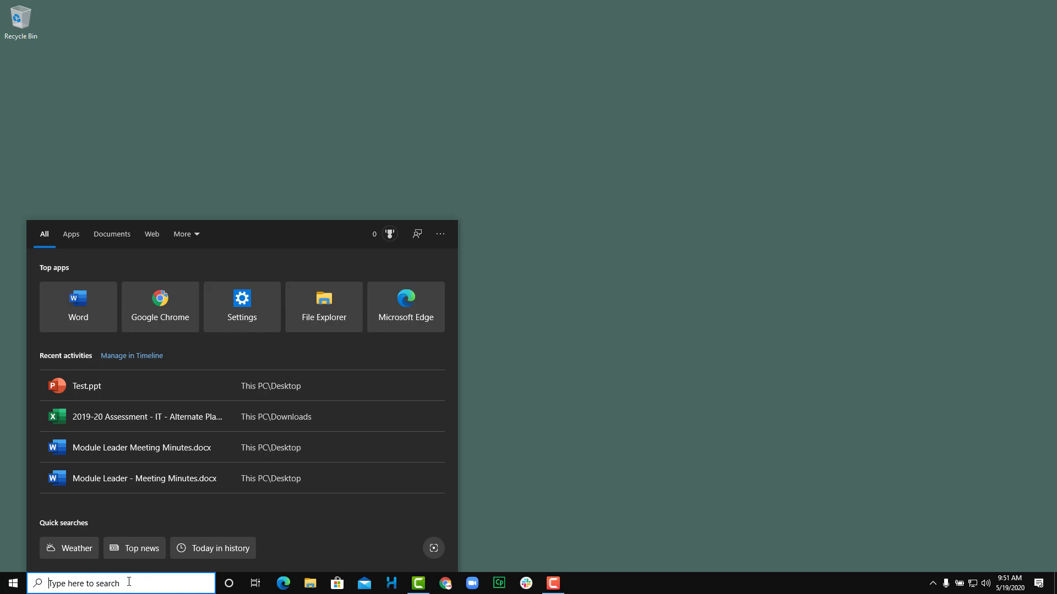
text(sticky)
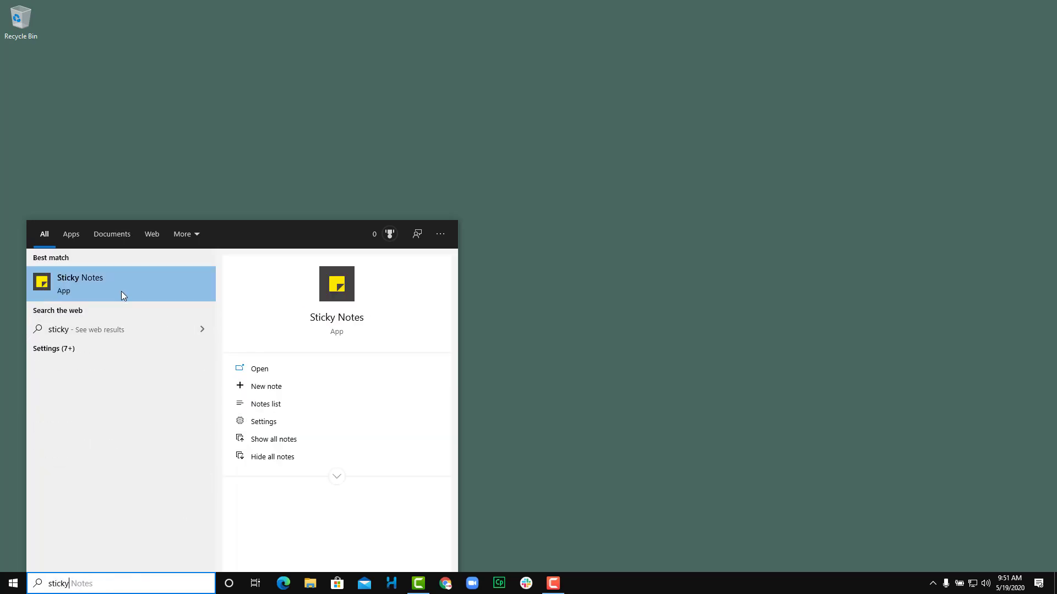
click(122, 291)
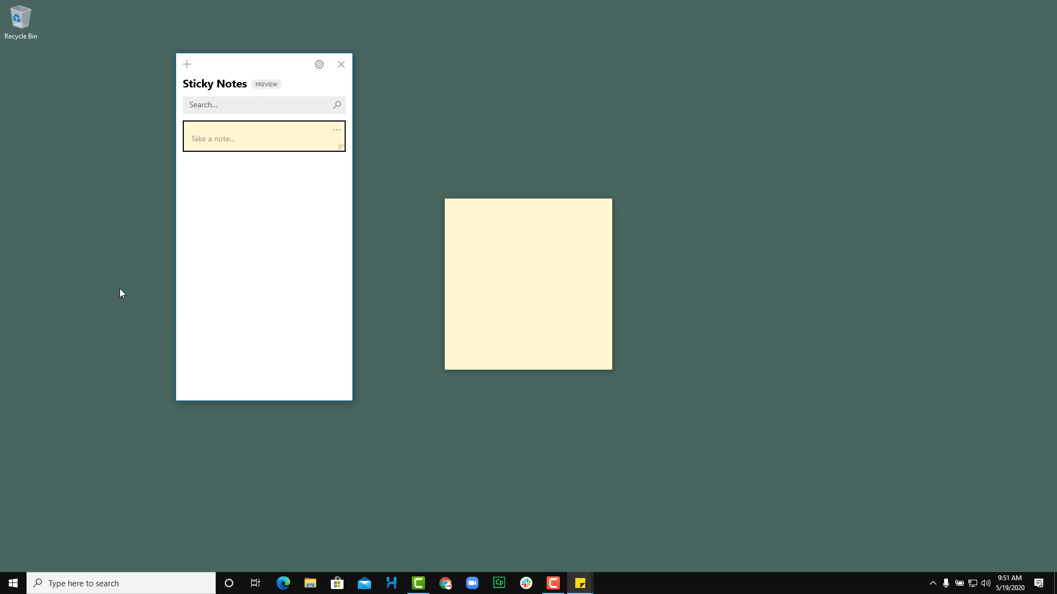
Close the Notes list window and move the empty note toward the upper left.
drag(220, 64, 204, 96)
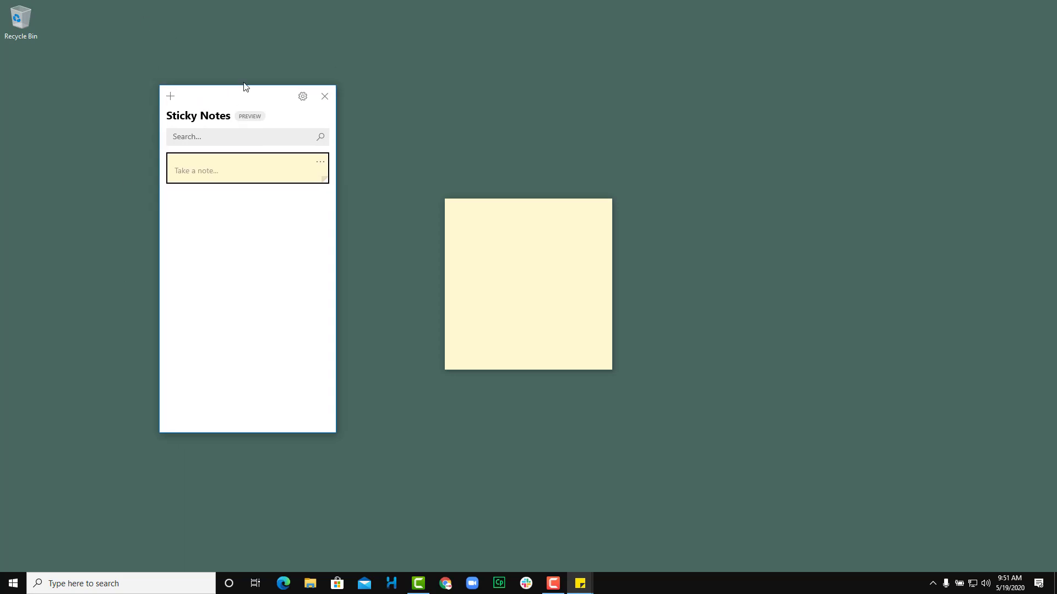
click(323, 98)
drag(542, 217, 333, 161)
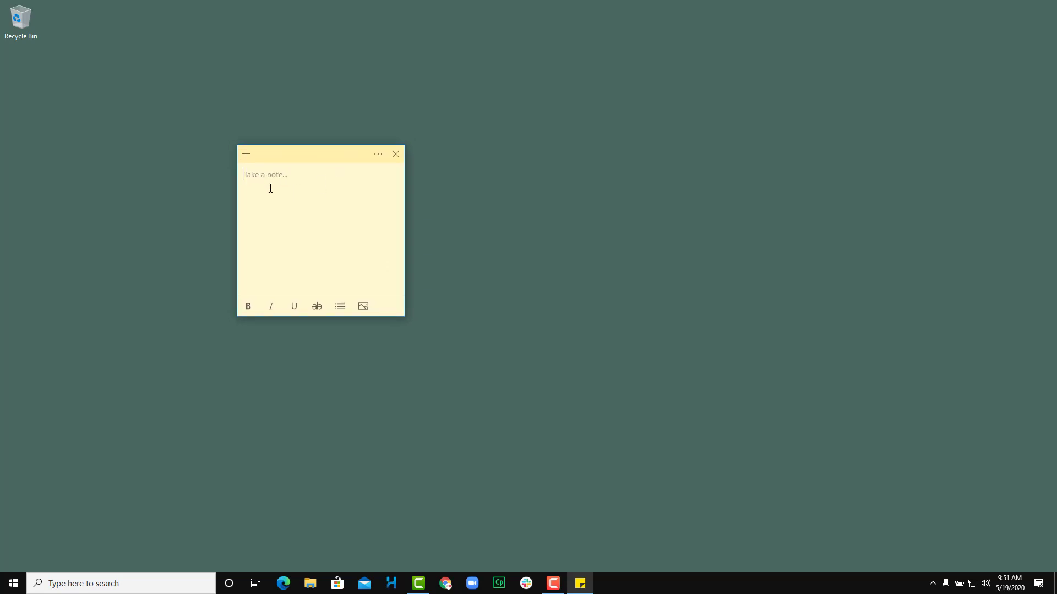
Write 'Tutortube', 'This is a note' and 'This is a list' on three lines, then move the note up-left.
drag(321, 154, 320, 158)
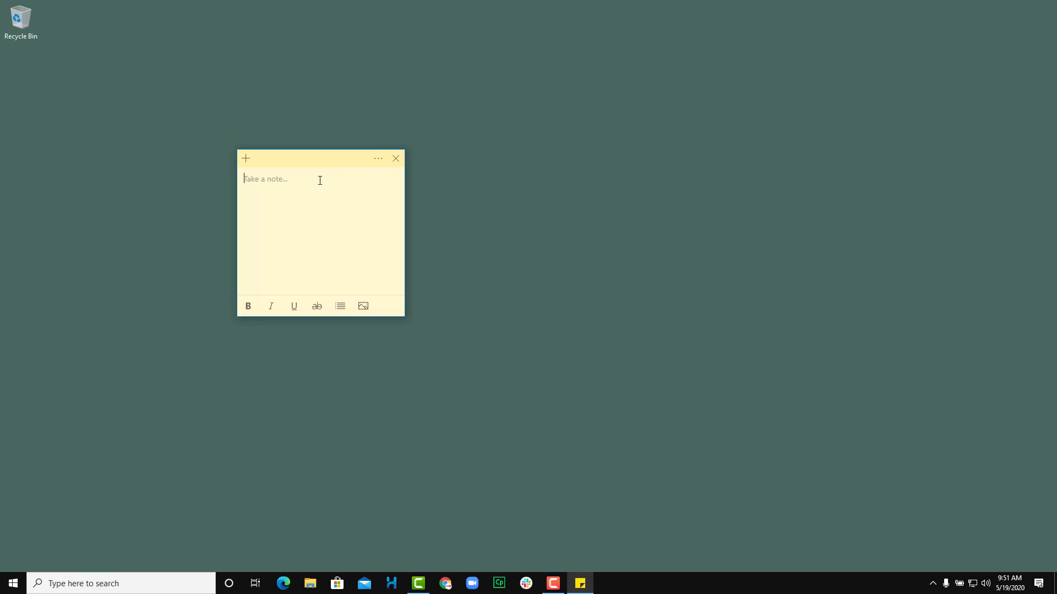
text(Tuortub)
key(BackSpace)
key(BackSpace)
key(BackSpace)
key(BackSpace)
key(BackSpace)
text(tortube)
key(Return)
text(This is a note)
key(Return)
text(This is a list)
drag(316, 169, 234, 130)
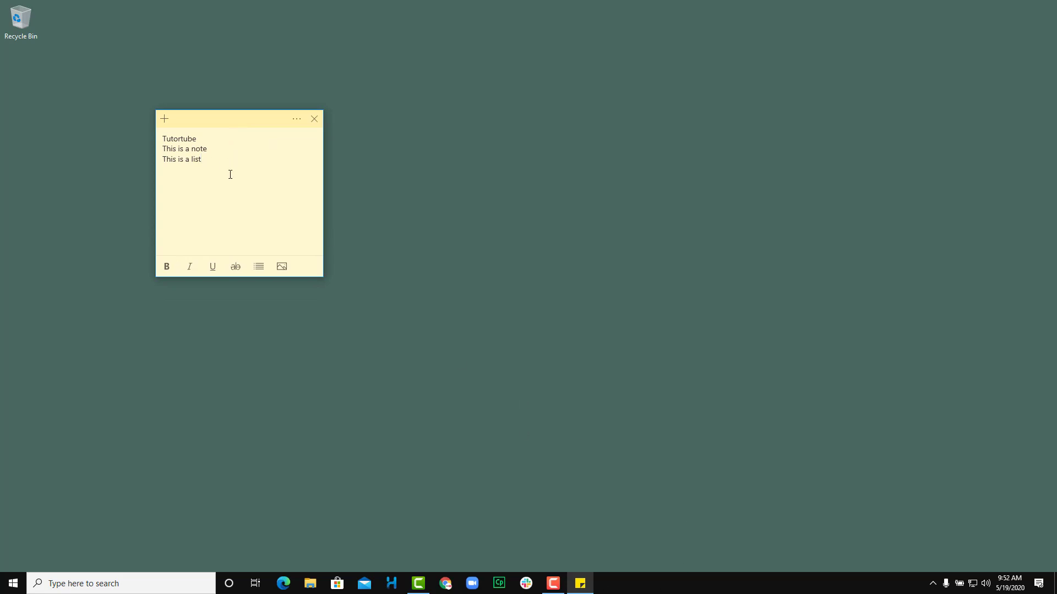
Bold the last two lines, then make all three lines italic and underlined.
drag(233, 165, 153, 151)
click(167, 267)
drag(208, 220, 95, 128)
click(191, 267)
click(215, 266)
click(250, 172)
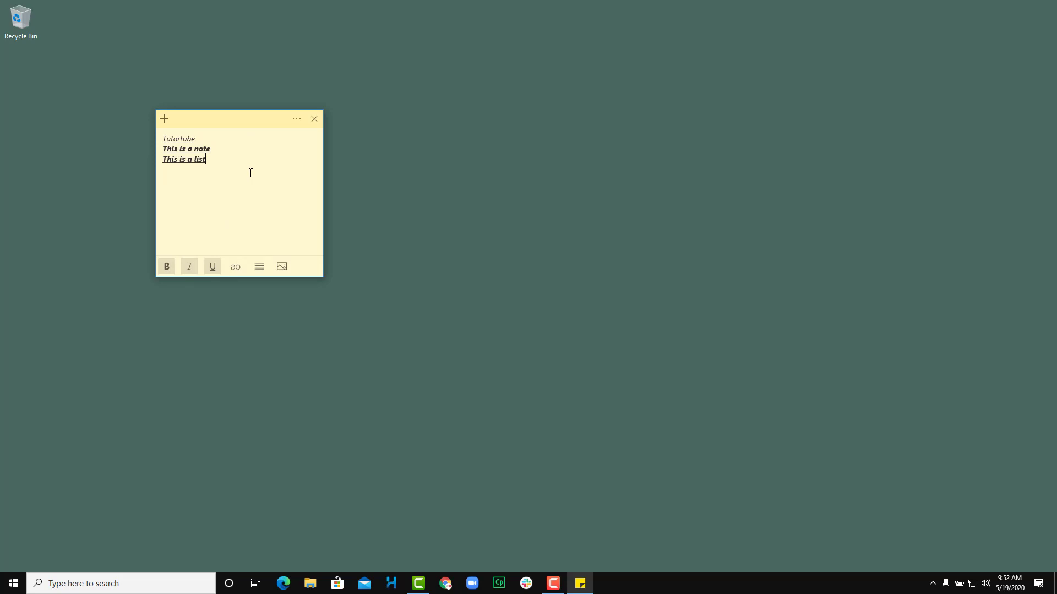
Strike through 'This is a list', then toggle bullets on and off for all lines.
drag(206, 159, 162, 160)
click(236, 266)
click(262, 208)
drag(261, 218, 161, 137)
click(259, 266)
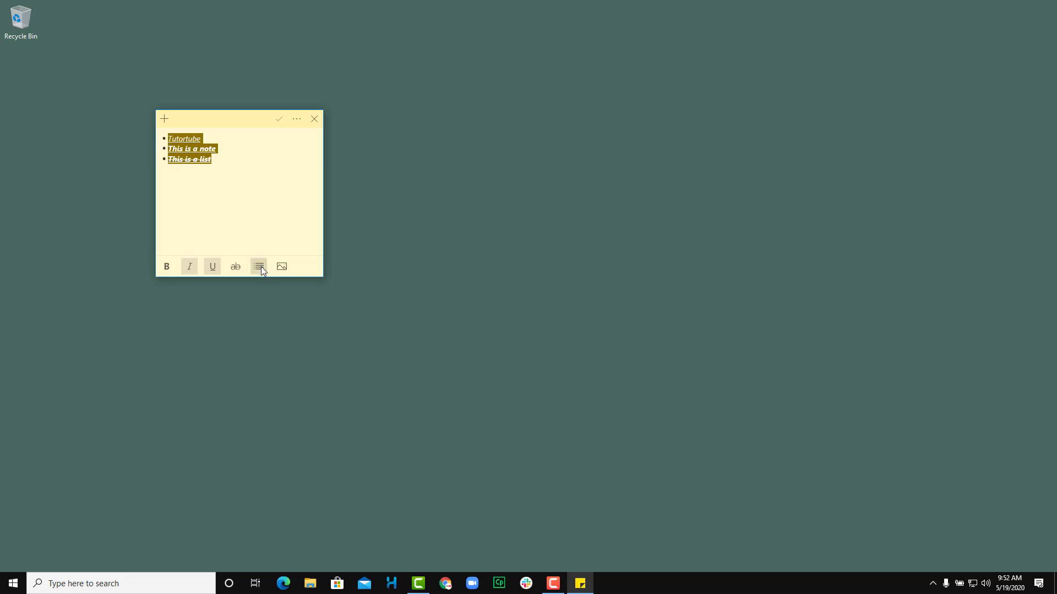
click(258, 267)
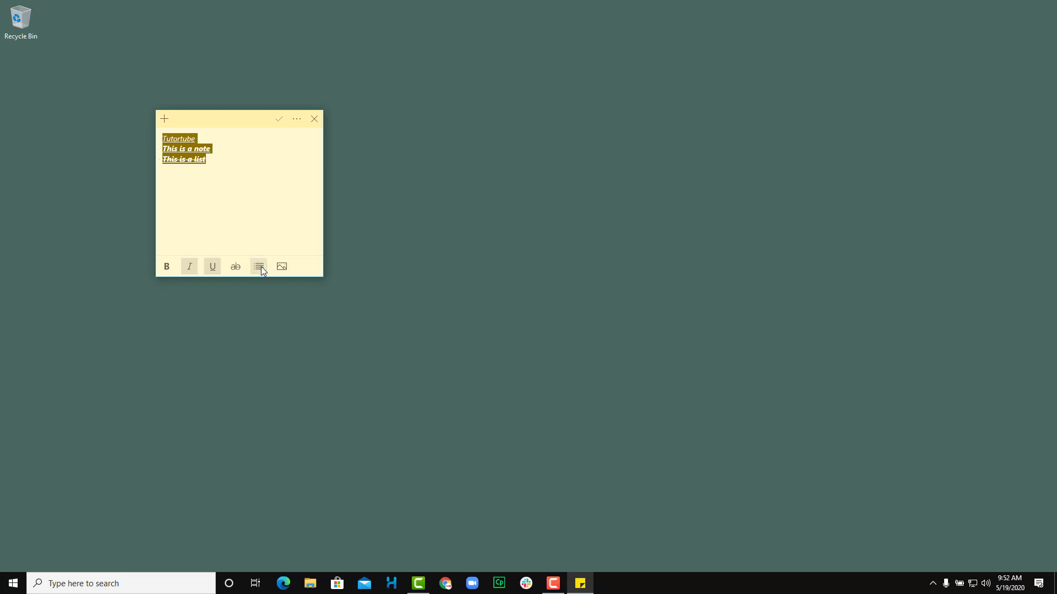
click(257, 214)
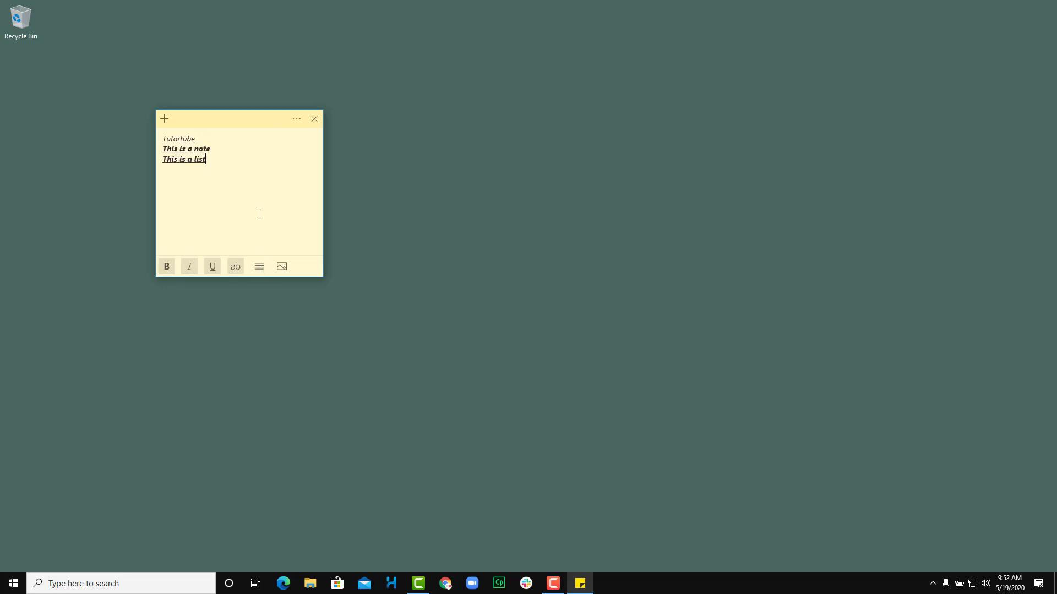
Insert the picture Capture.PNG into the note.
click(284, 267)
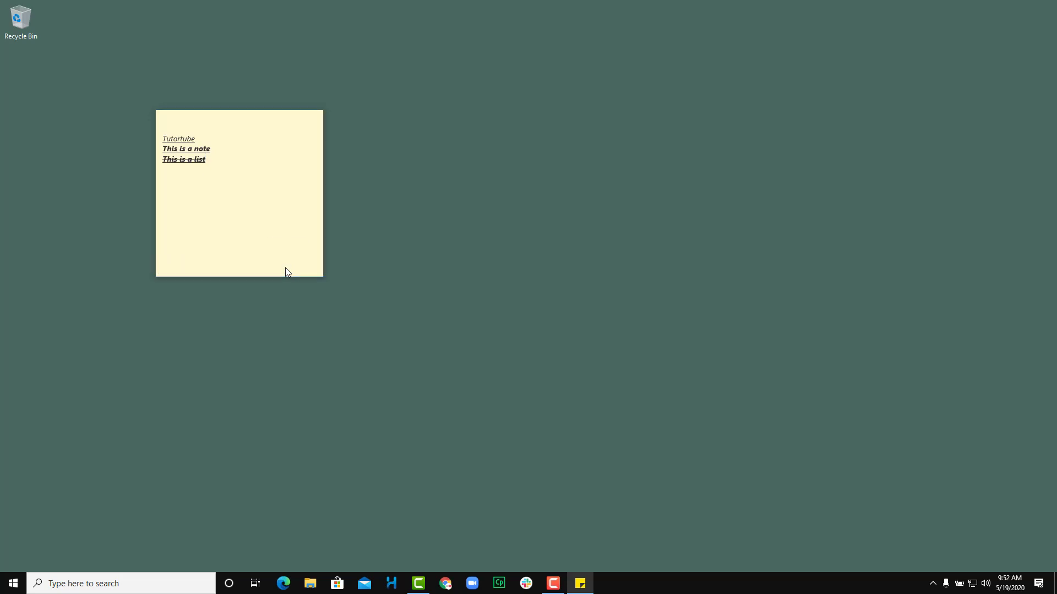
click(414, 196)
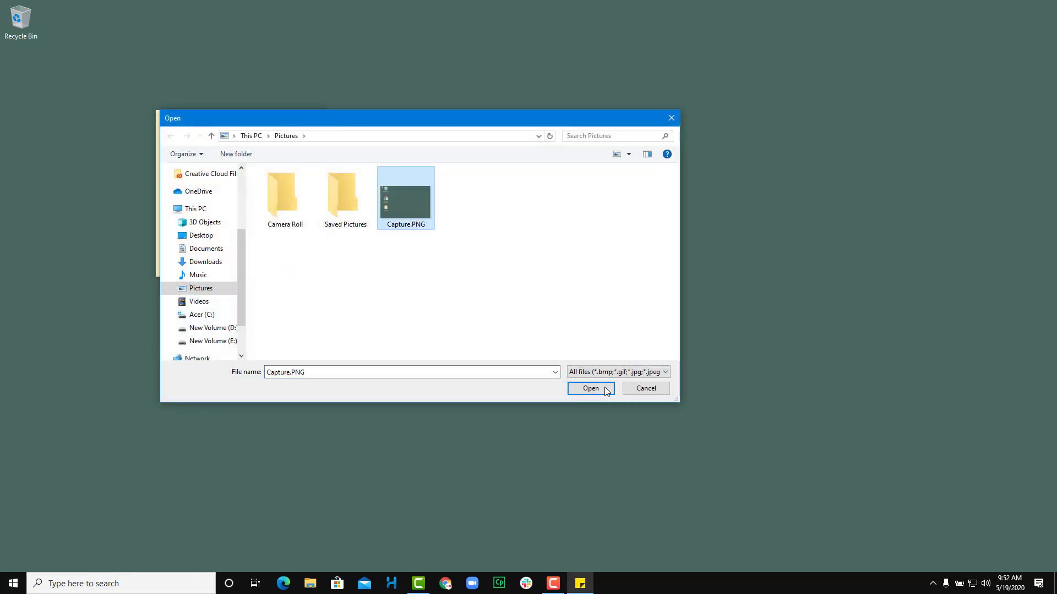
click(604, 388)
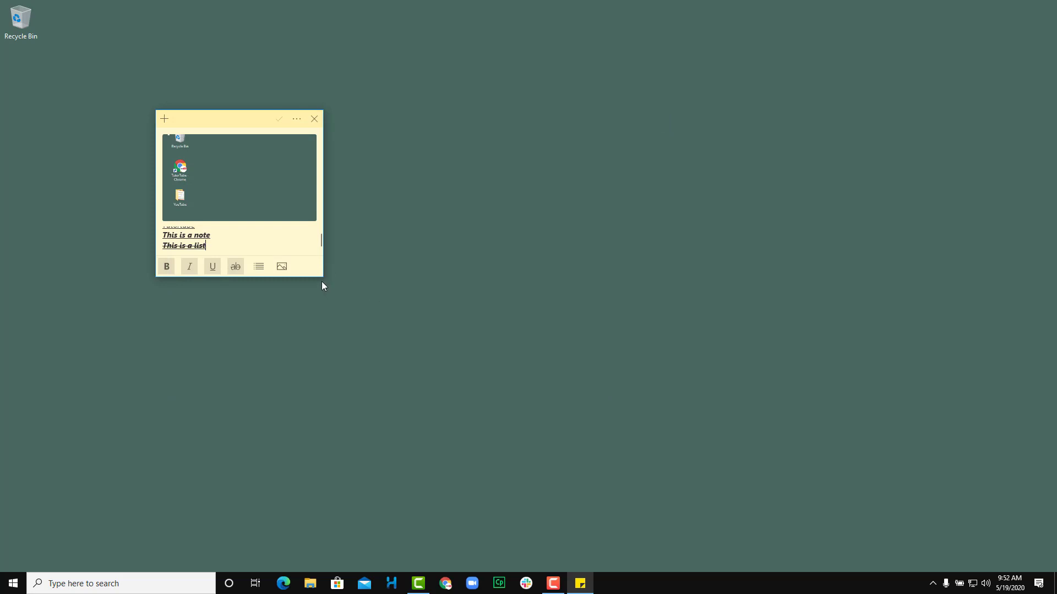
Enlarge the note, then delete the Capture.PNG picture again.
drag(322, 276, 529, 409)
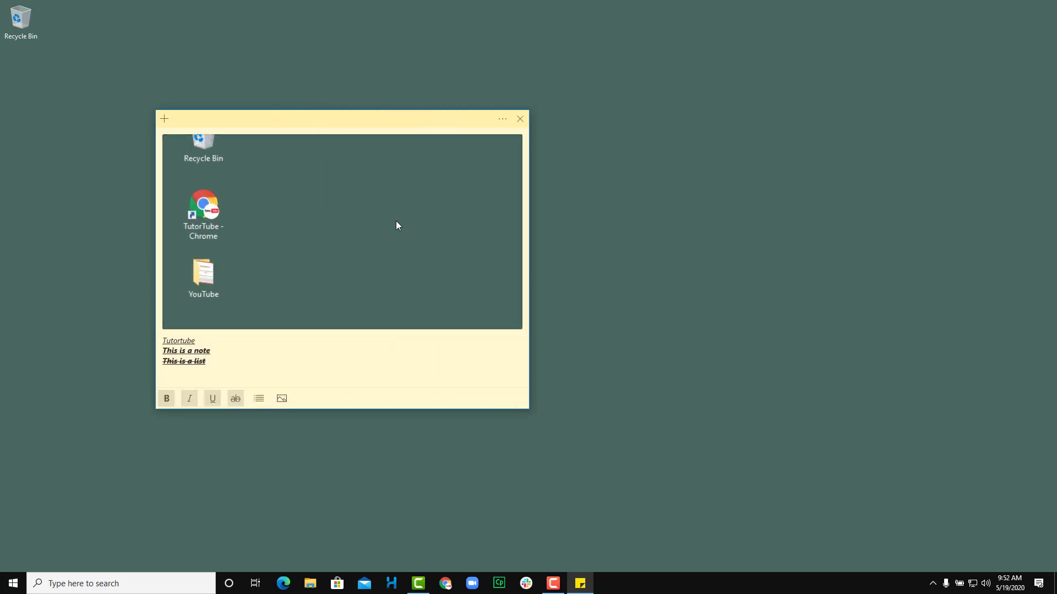
key(Delete)
click(317, 361)
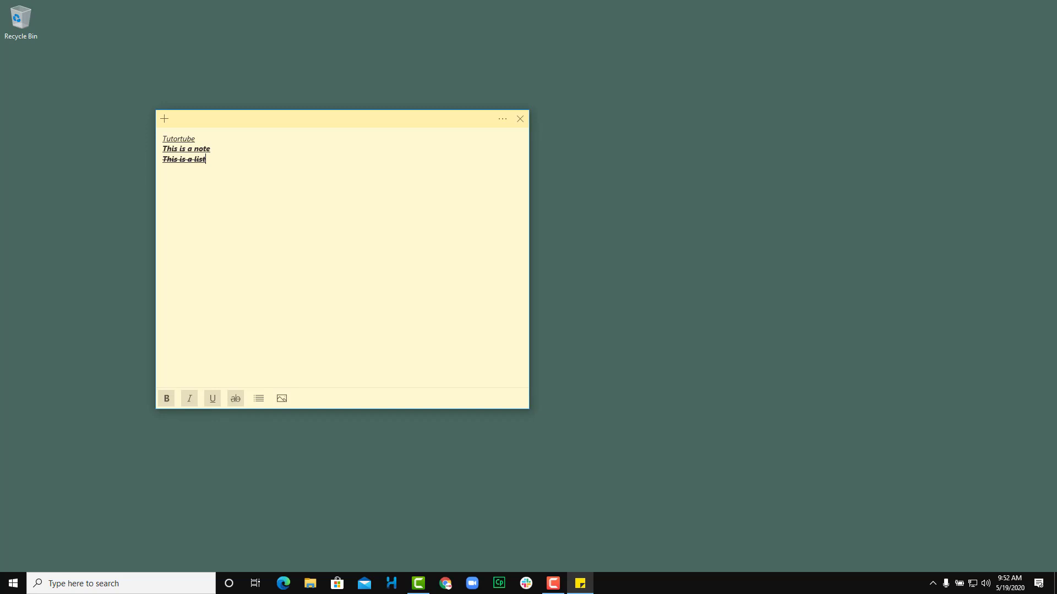
Take a Screen snip of the Recycle Bin and paste it into the note.
click(1038, 583)
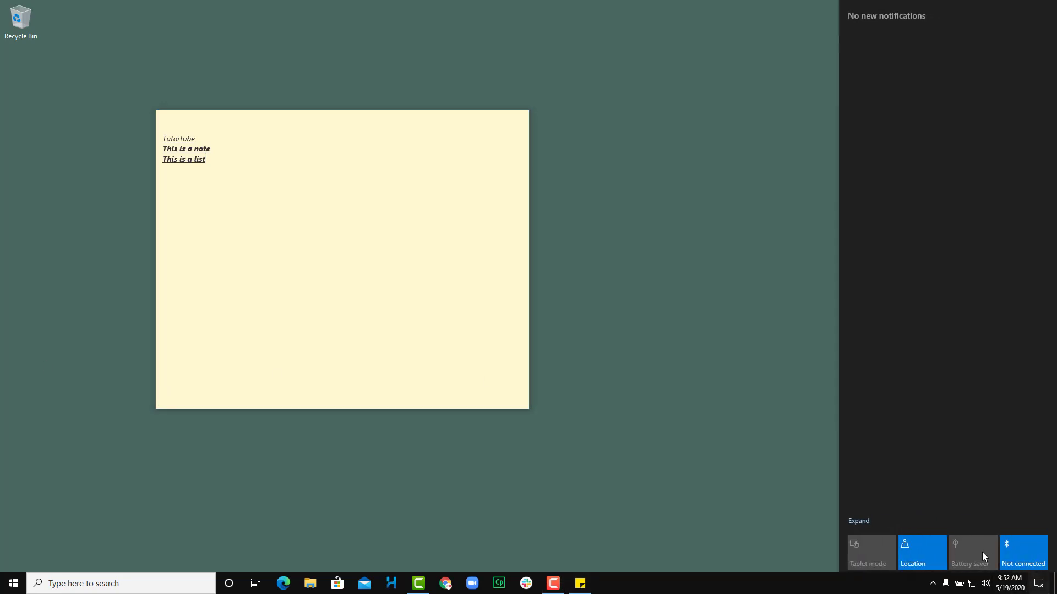
click(866, 523)
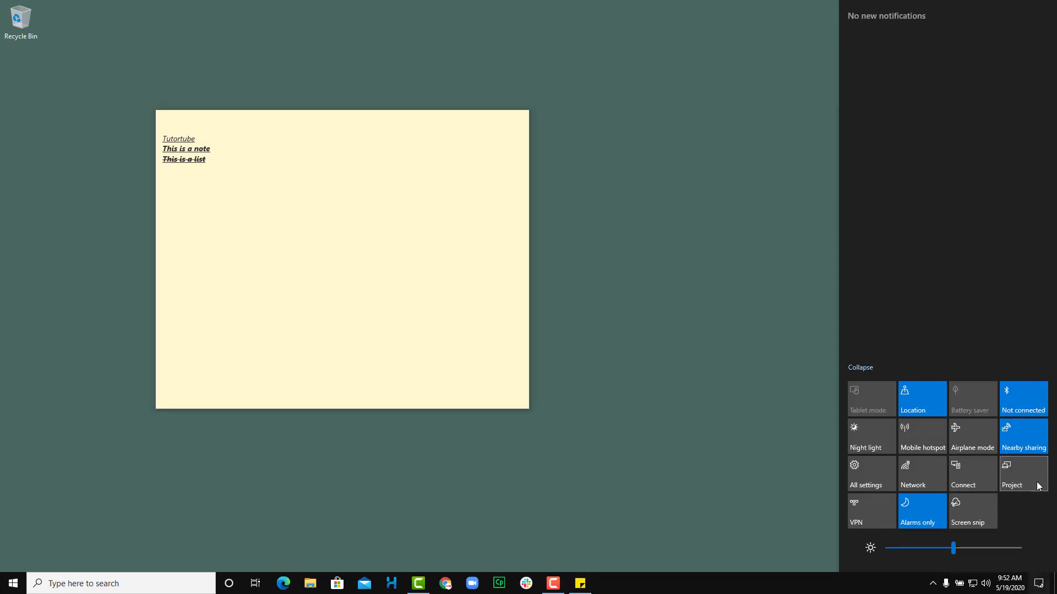
click(964, 508)
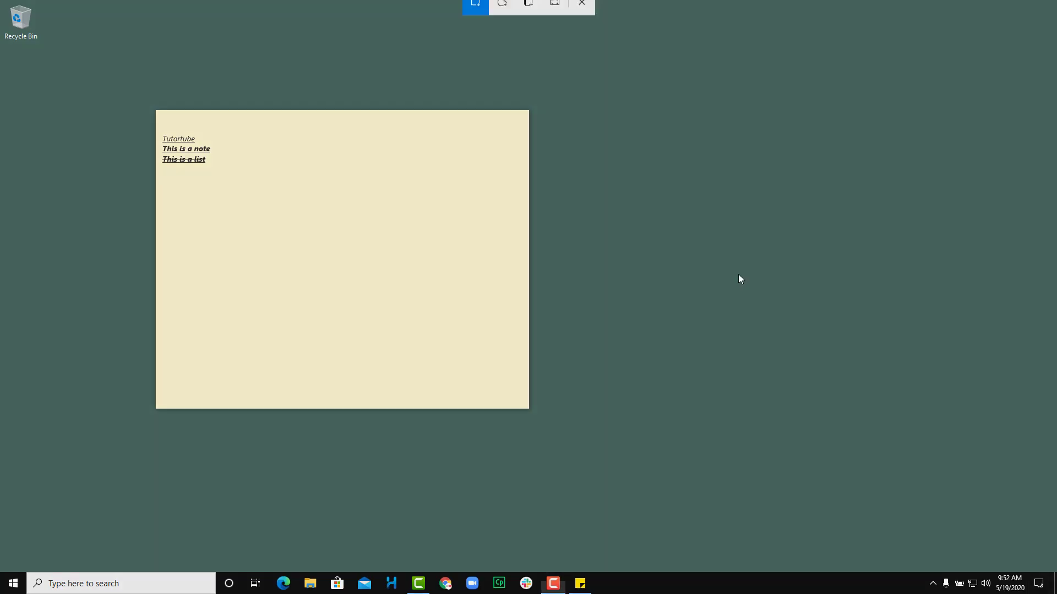
drag(58, 54, 1, 11)
click(224, 169)
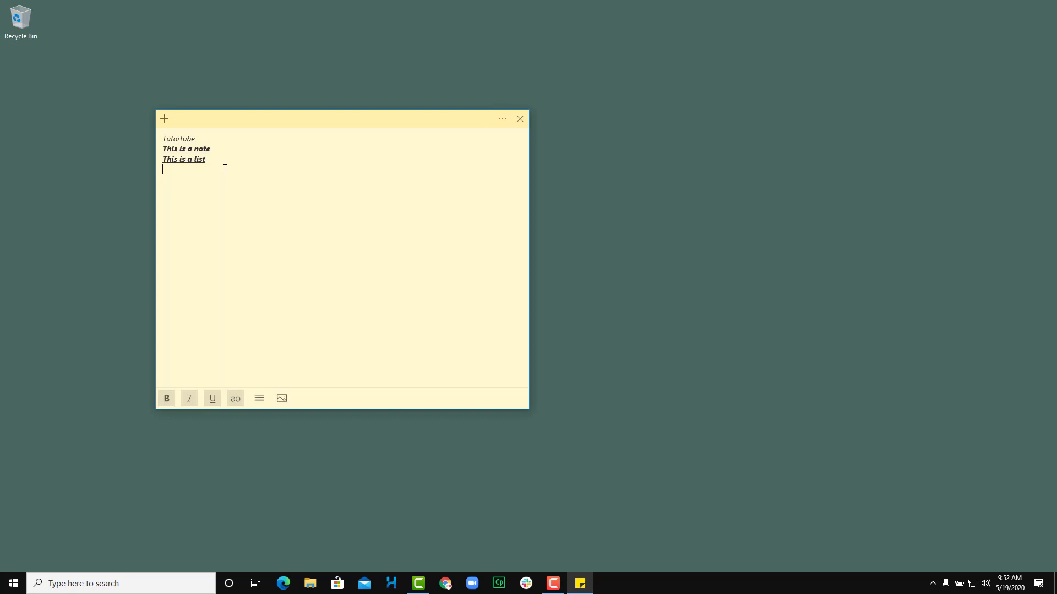
key(ctrl+v)
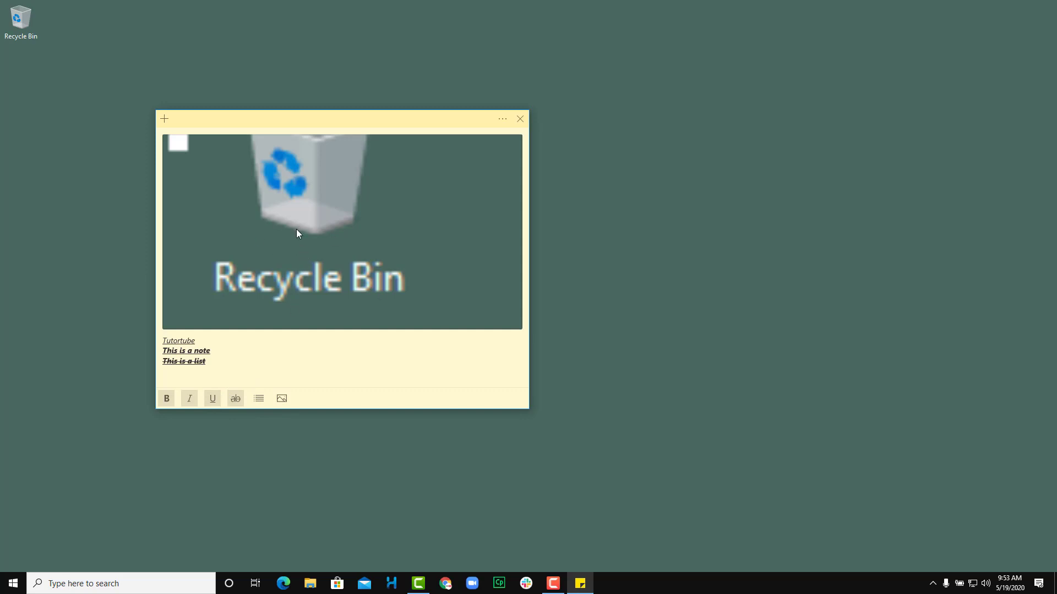
Delete the pasted Recycle Bin picture and the 'This is a list' line.
key(Delete)
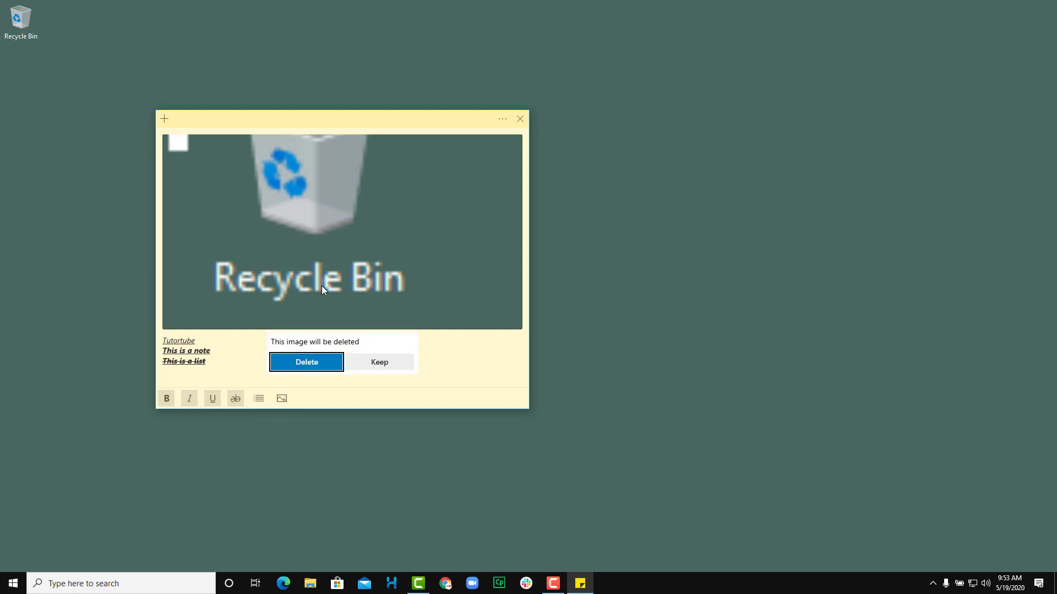
click(306, 362)
drag(162, 170, 137, 159)
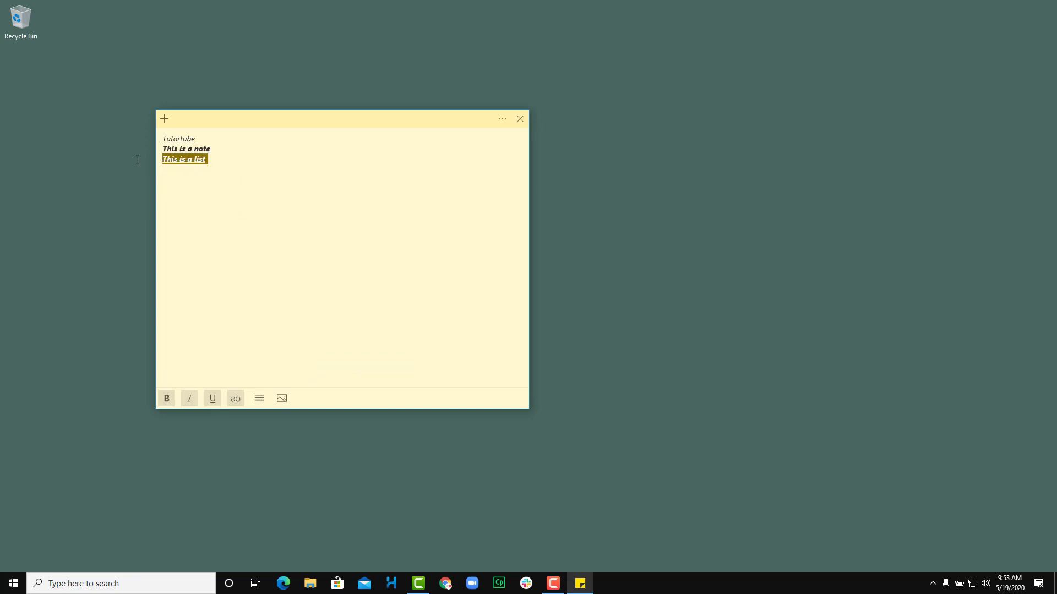
key(Delete)
Shrink the Tutortube note and add three empty notes placed below, right and lower right.
drag(527, 410, 330, 245)
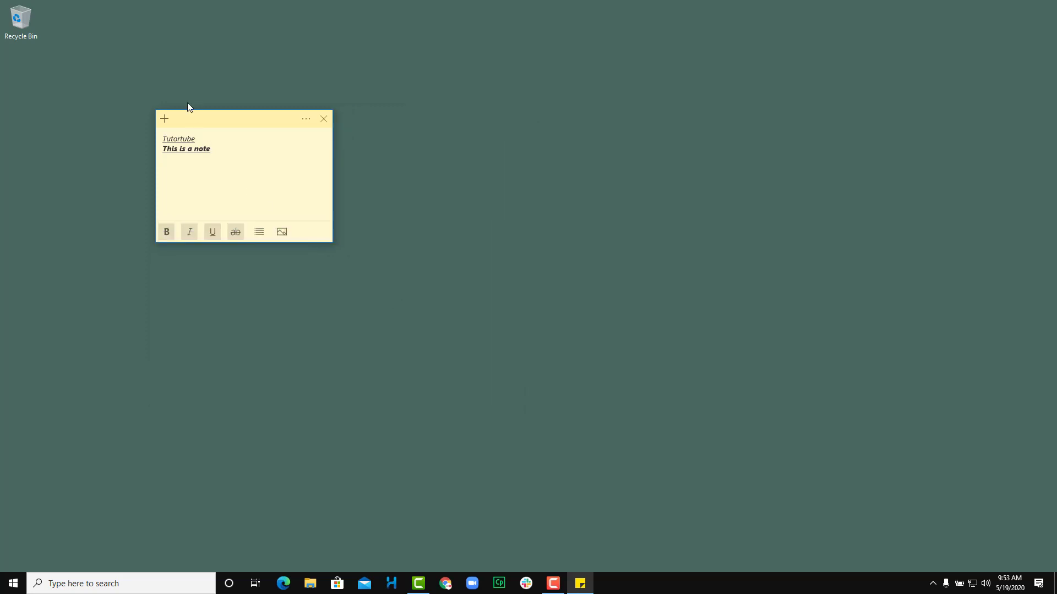
click(164, 120)
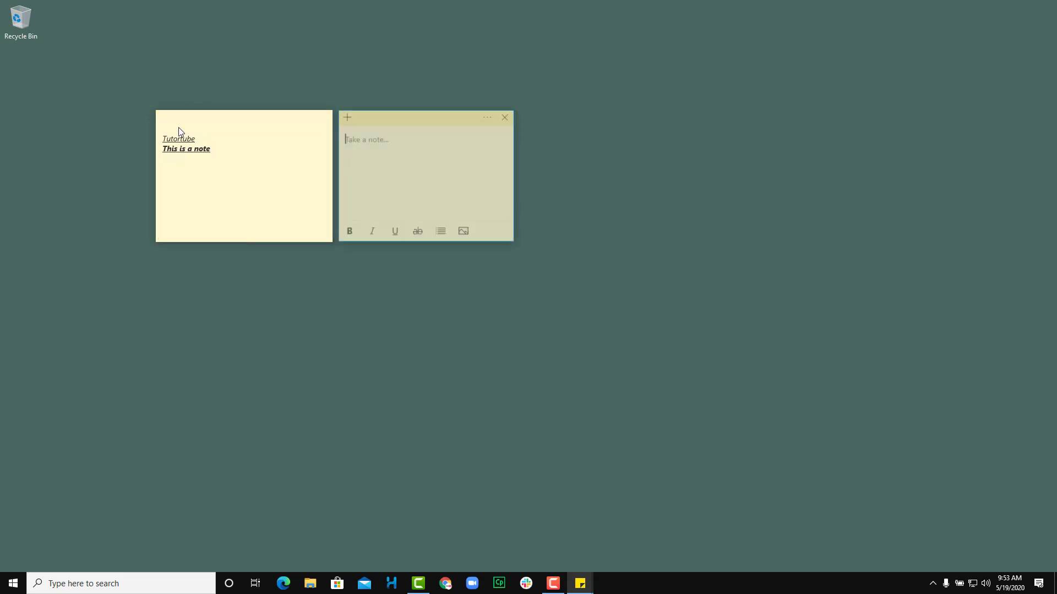
drag(436, 121, 307, 285)
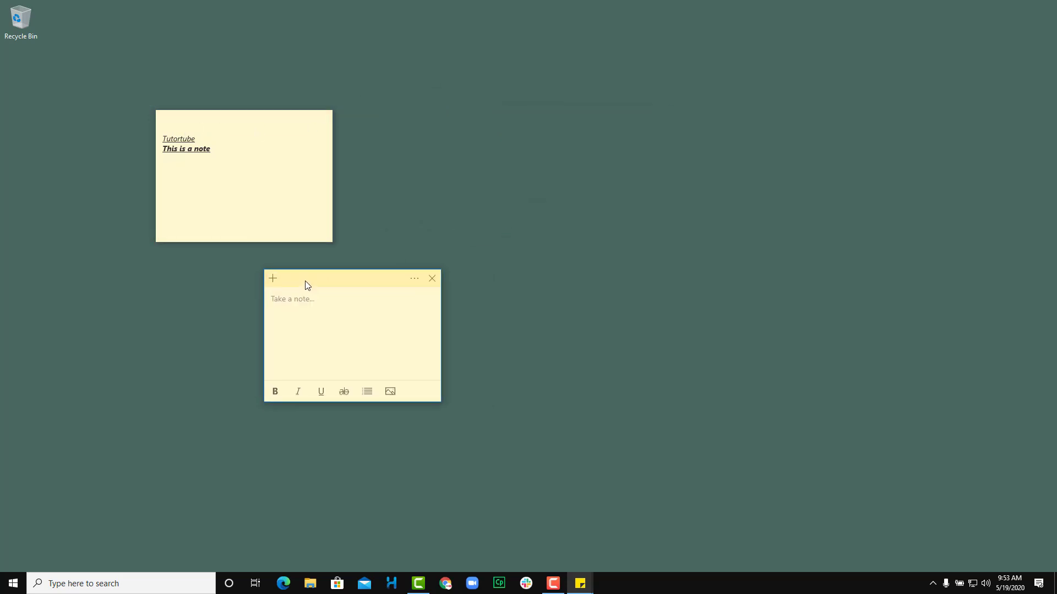
click(277, 281)
drag(494, 281, 412, 107)
click(373, 104)
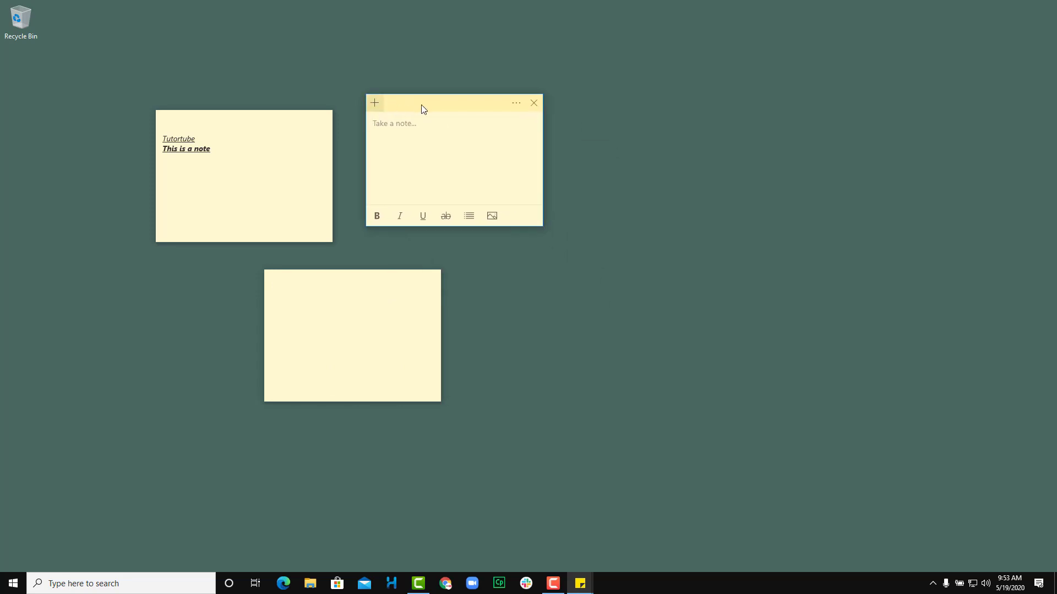
drag(619, 131, 547, 286)
click(380, 319)
click(291, 168)
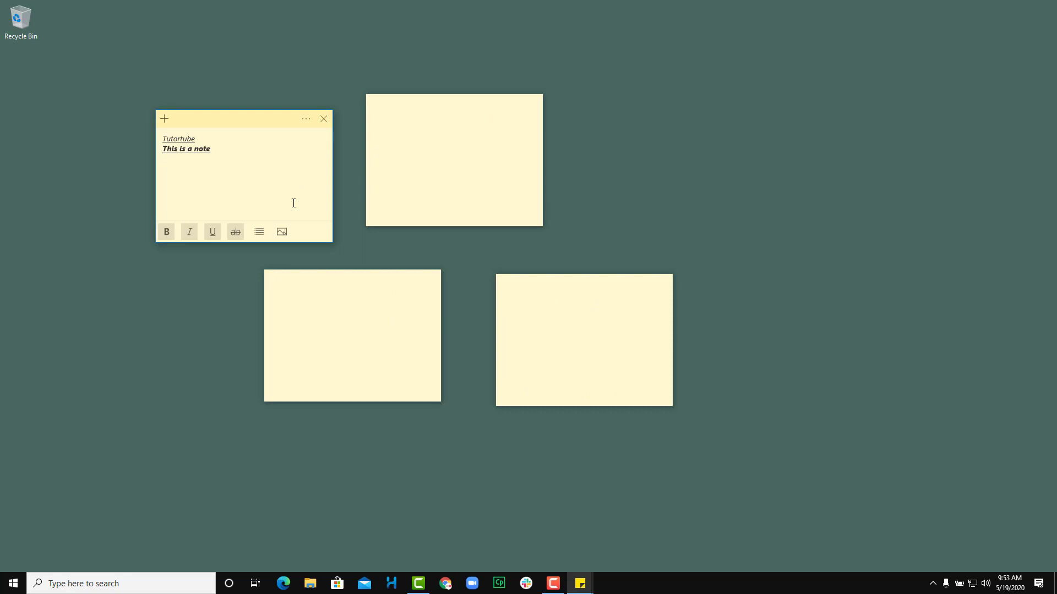
Colour the Tutortube note green and the empty upper note pink.
click(307, 121)
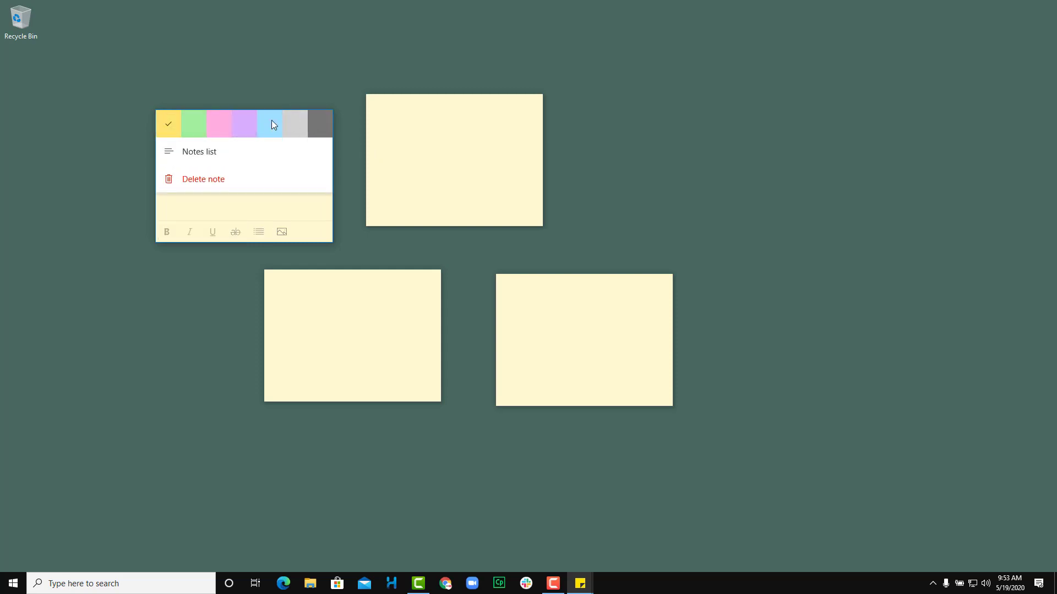
click(200, 128)
click(513, 114)
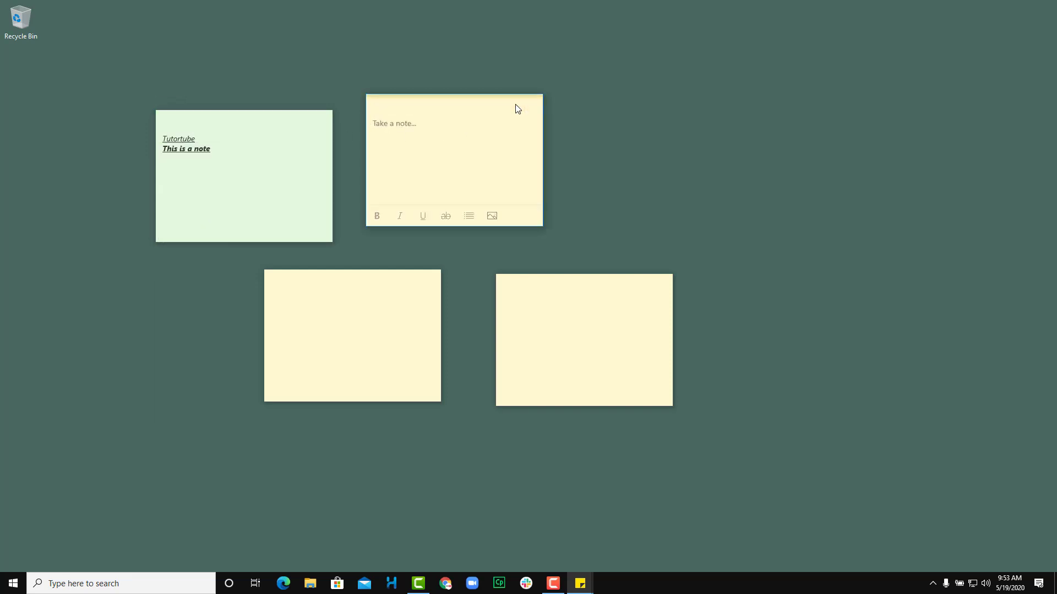
click(517, 106)
click(430, 109)
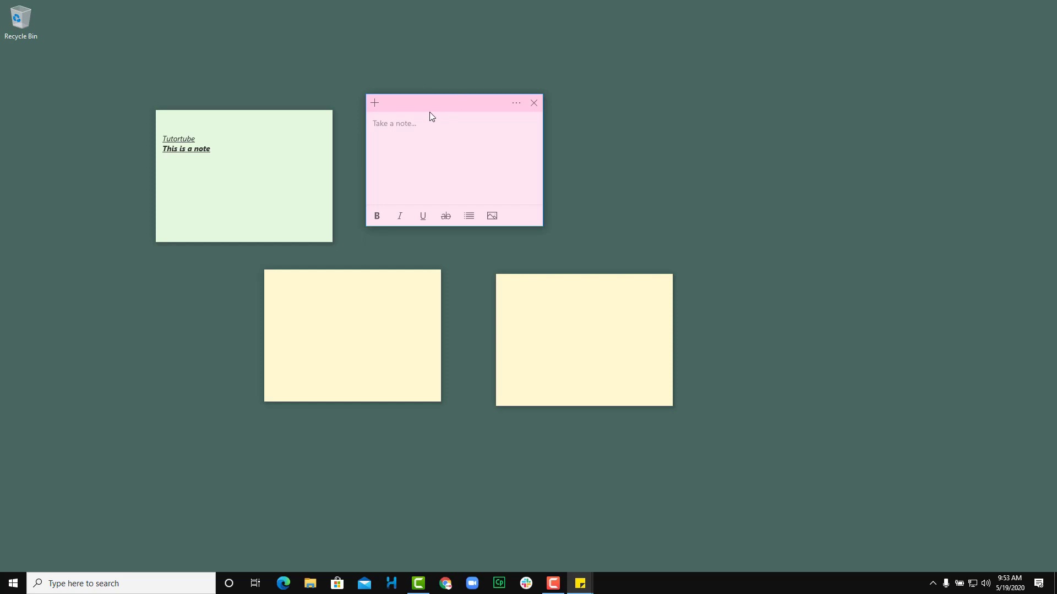
Turn the lower-left note grey and move the green Tutortube note to the top-left.
click(373, 347)
click(413, 279)
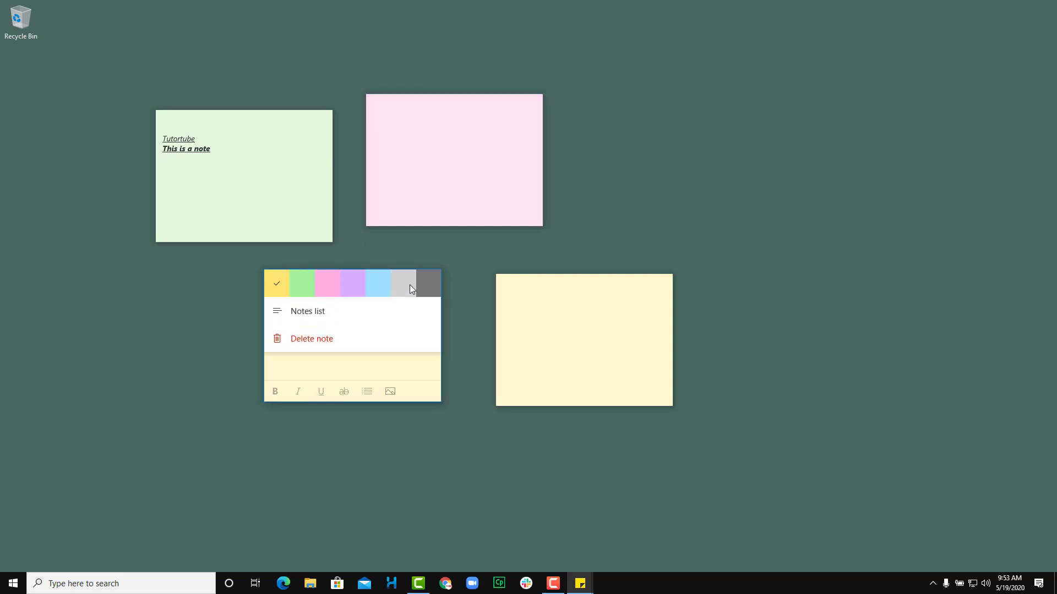
click(504, 301)
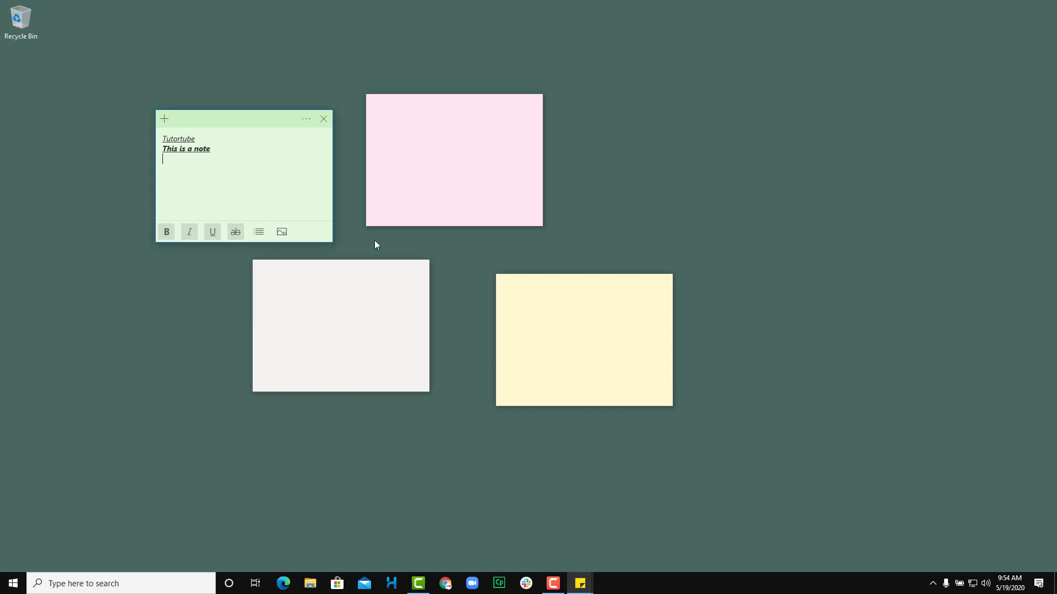
drag(219, 115, 157, 77)
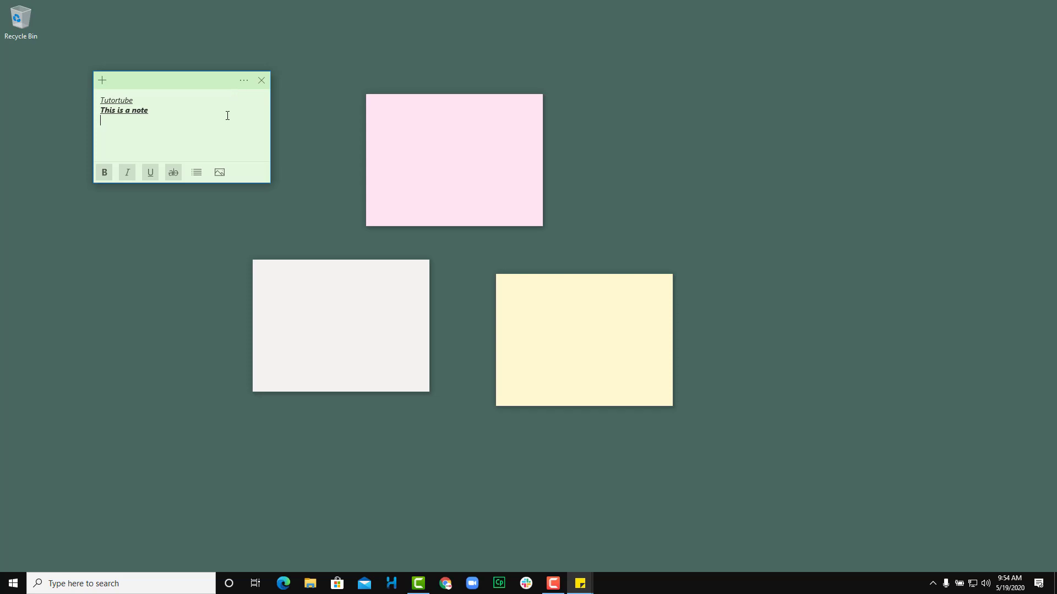
click(244, 81)
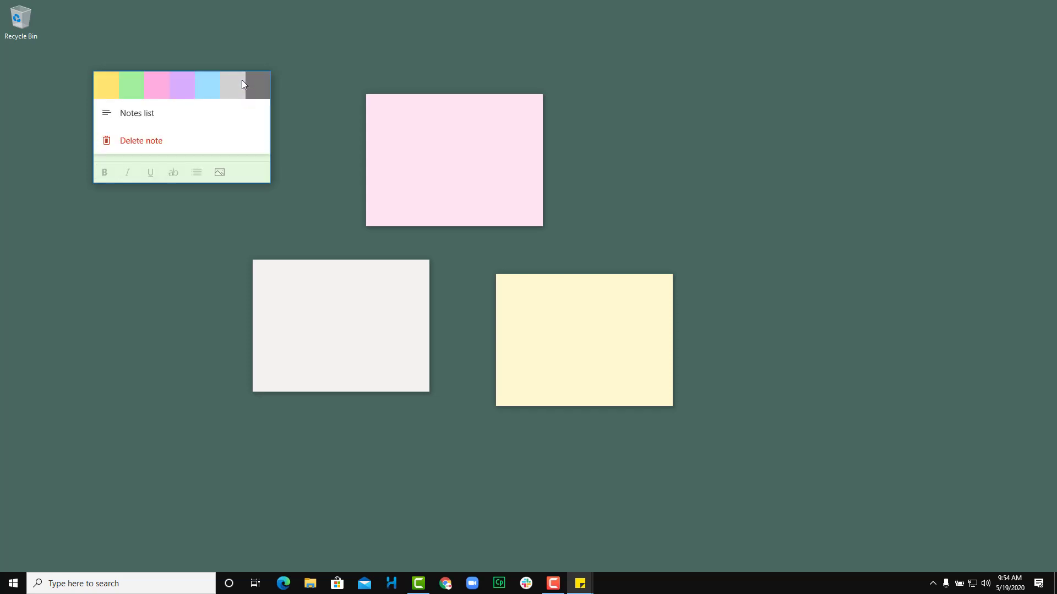
Show the Notes list on the desktop's right side and search it for 'this'.
click(142, 123)
drag(229, 94, 837, 89)
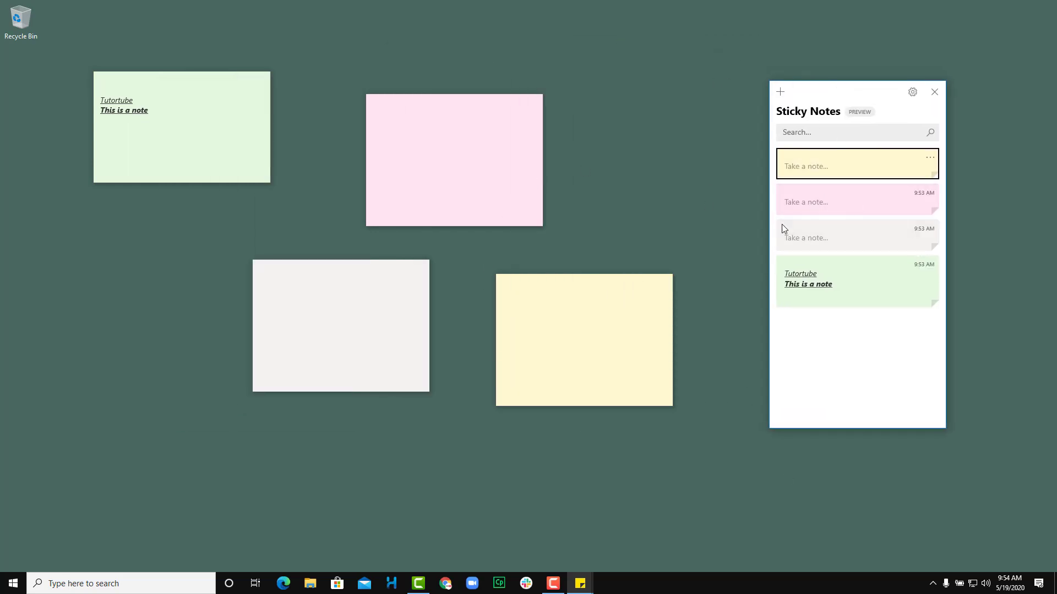
click(844, 137)
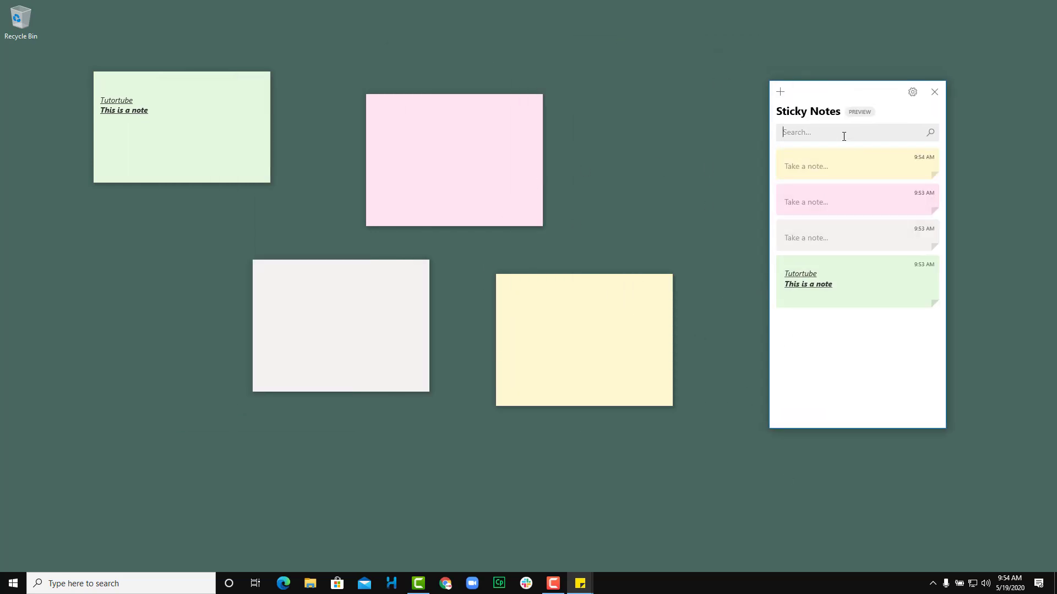
text(this)
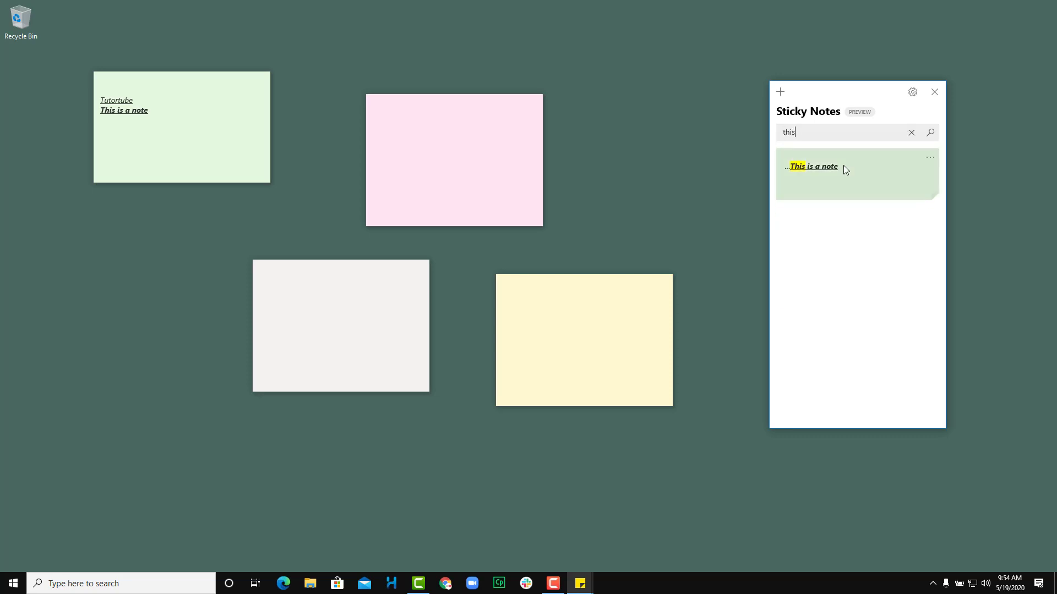
Close the green Tutortube note via the search result, then clear the search.
click(928, 152)
click(934, 180)
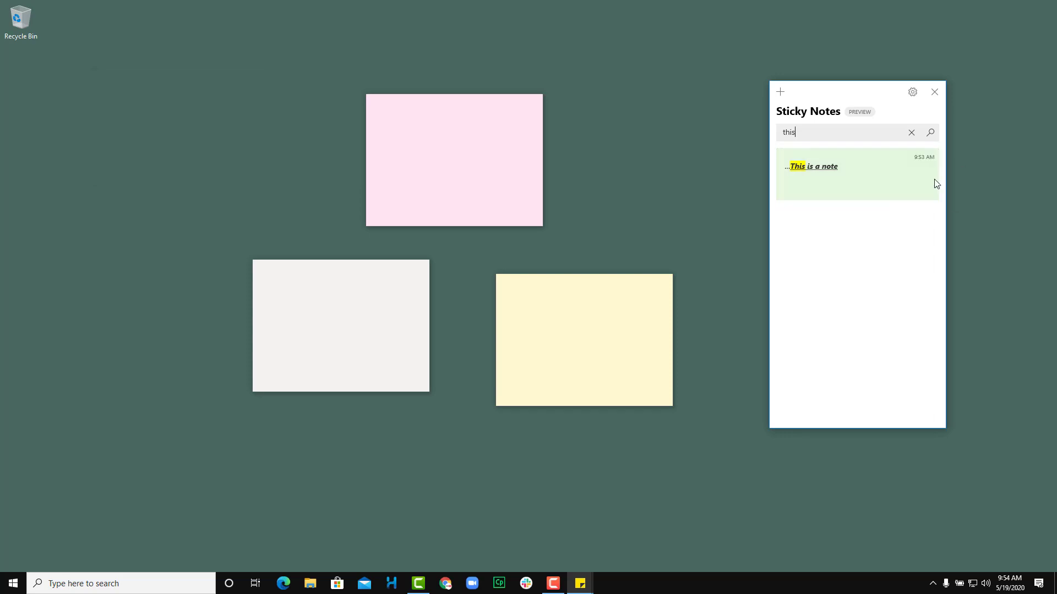
drag(833, 134, 674, 138)
key(BackSpace)
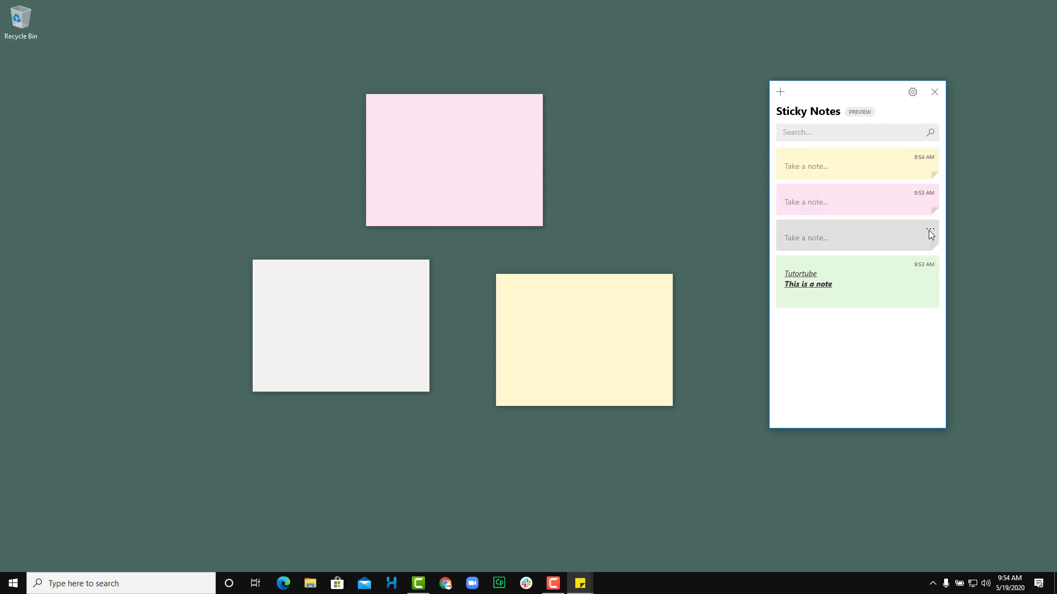
Type 'dfg' into the pink and grey desktop notes.
click(929, 231)
click(929, 233)
click(929, 234)
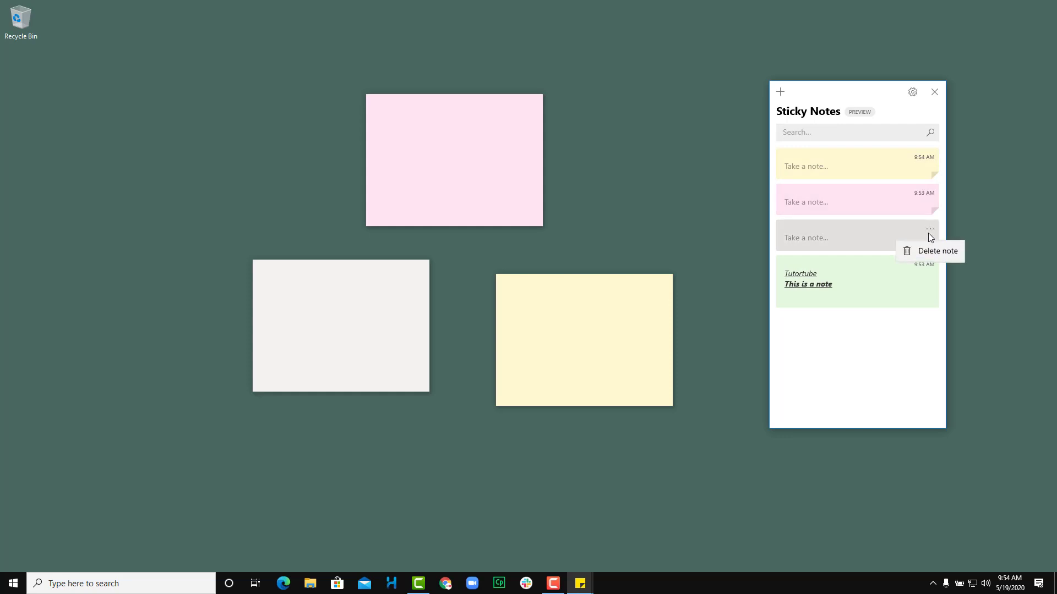
click(930, 193)
click(929, 193)
click(445, 138)
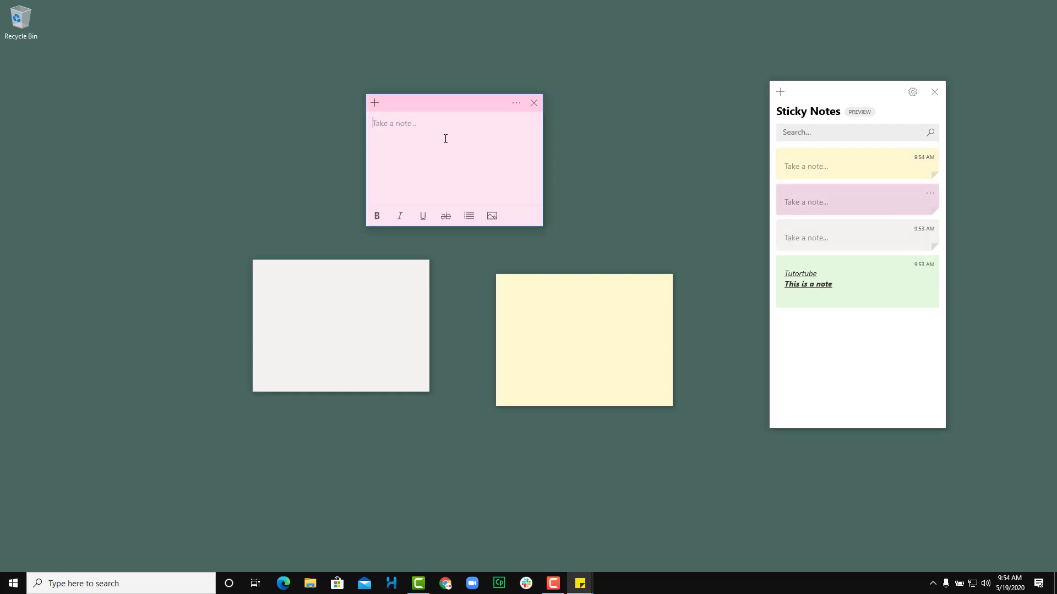
text(dfg)
click(338, 335)
text(dfg)
Close the yellow note from the Notes list, then close the pink and grey notes.
click(791, 326)
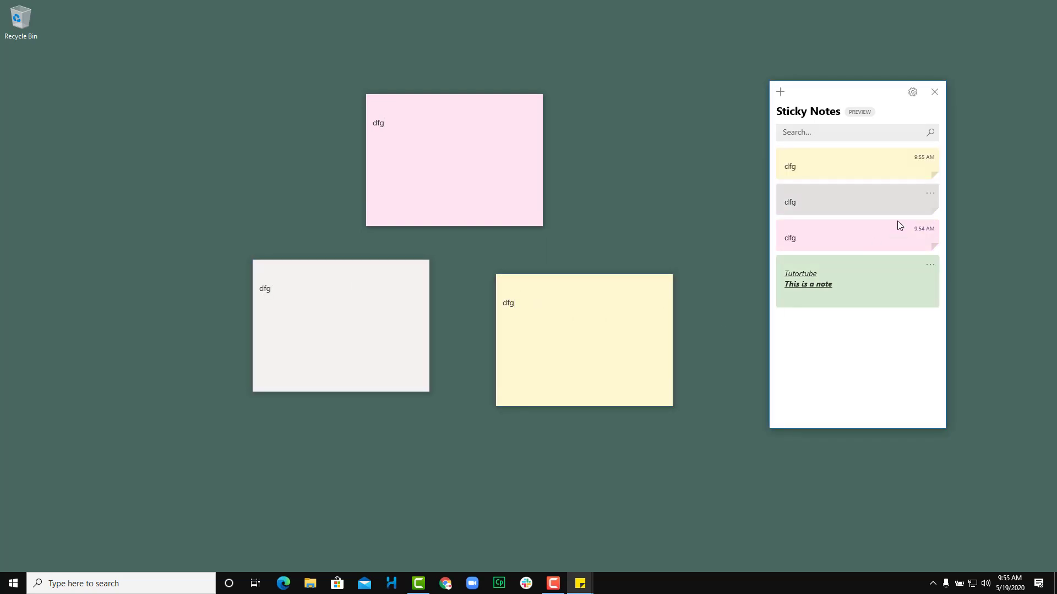
click(928, 162)
click(935, 181)
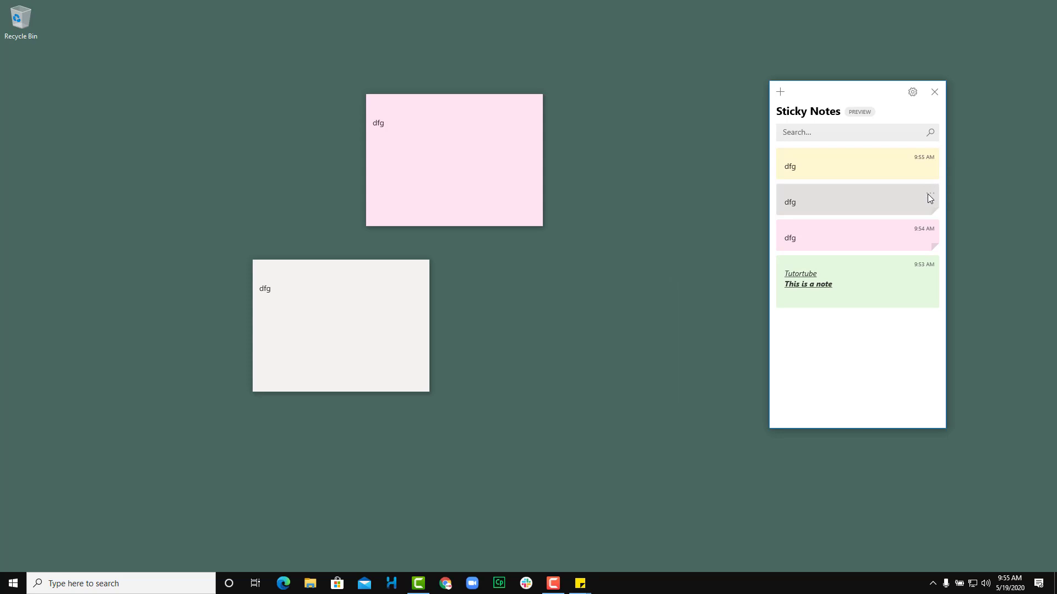
click(495, 104)
click(534, 103)
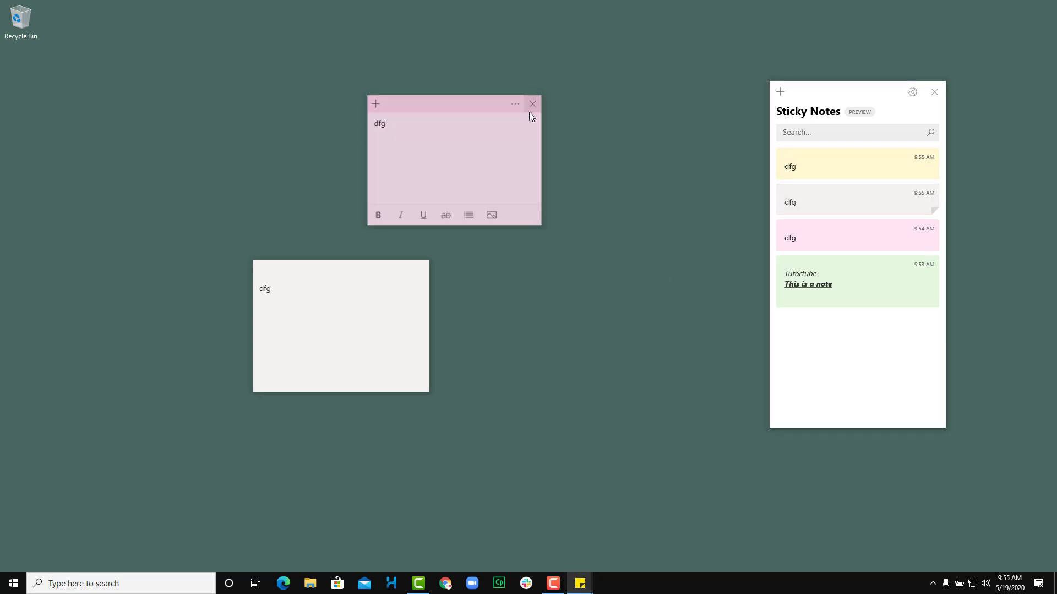
click(421, 265)
click(421, 265)
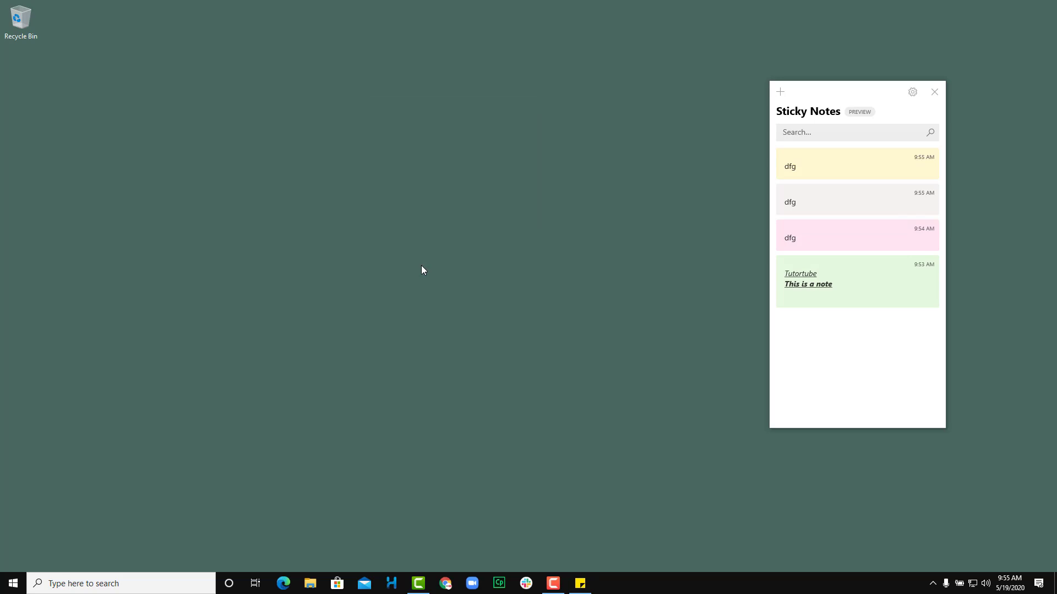
Reopen the Tutortube note from the Notes list and move the list toward the middle.
mouse_move(847, 286)
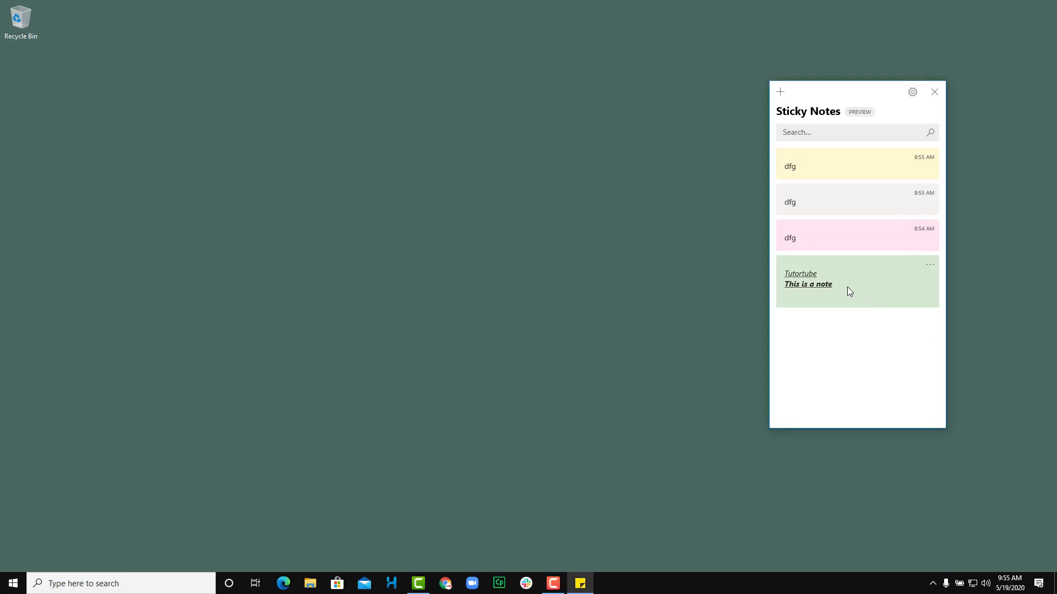
click(926, 268)
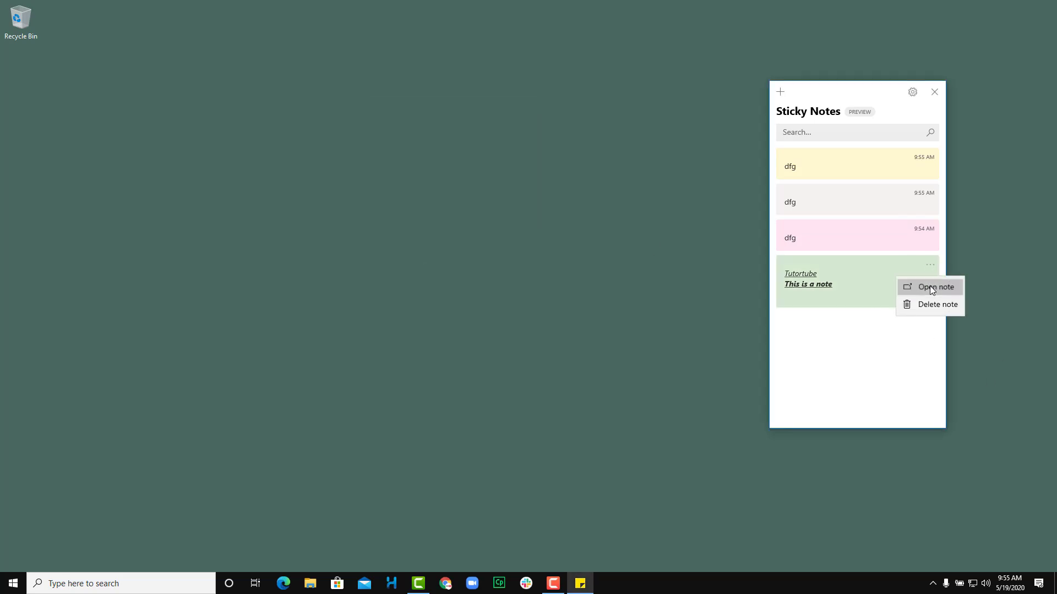
click(930, 285)
mouse_move(924, 196)
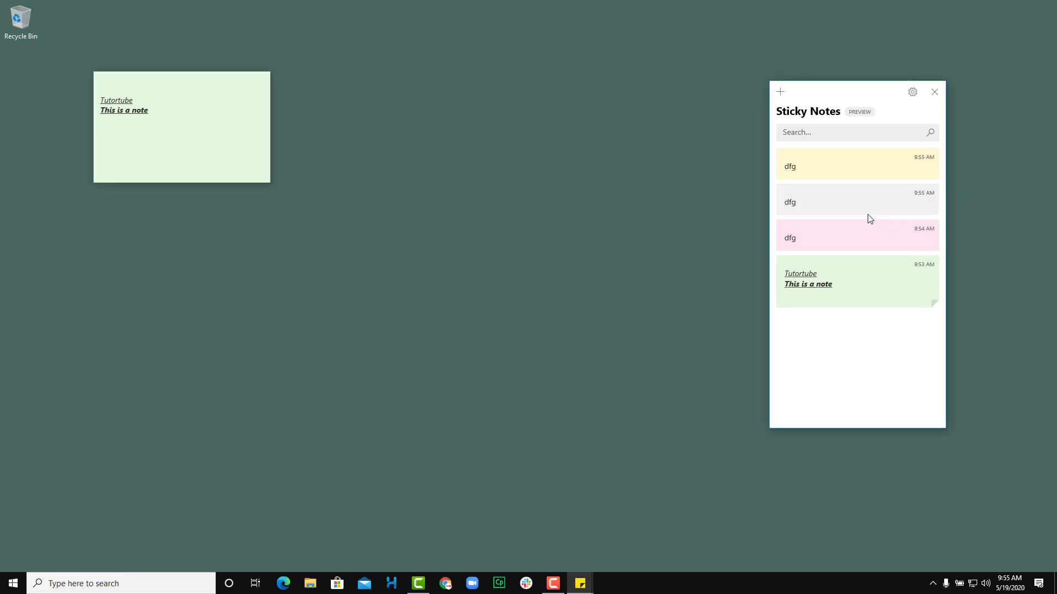
click(167, 90)
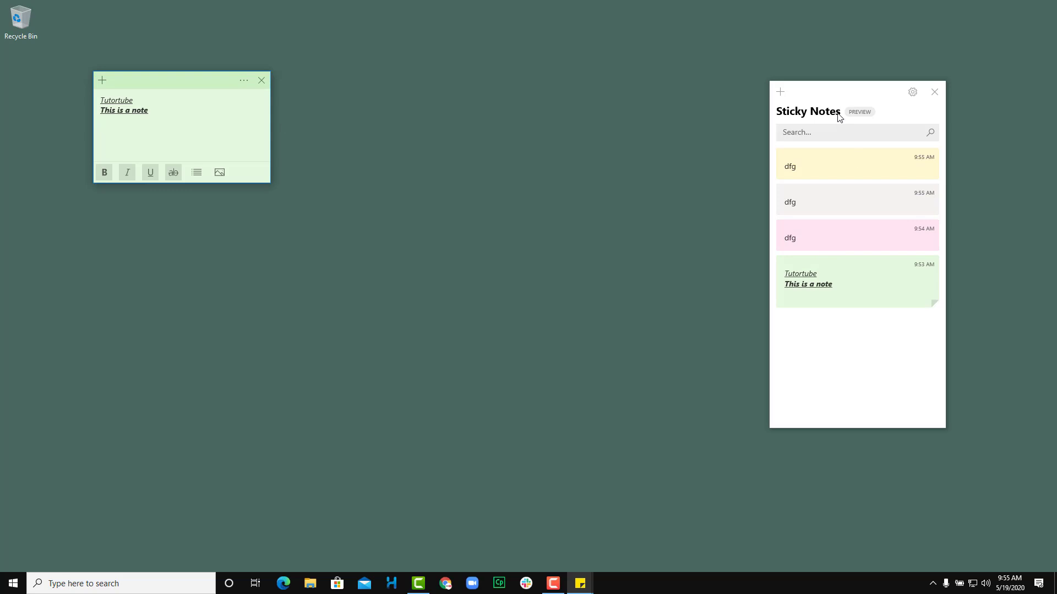
drag(829, 91, 569, 90)
Reopen the yellow dfg note, move it left, and add a new blank note on the right.
click(670, 157)
click(672, 178)
drag(568, 284, 276, 264)
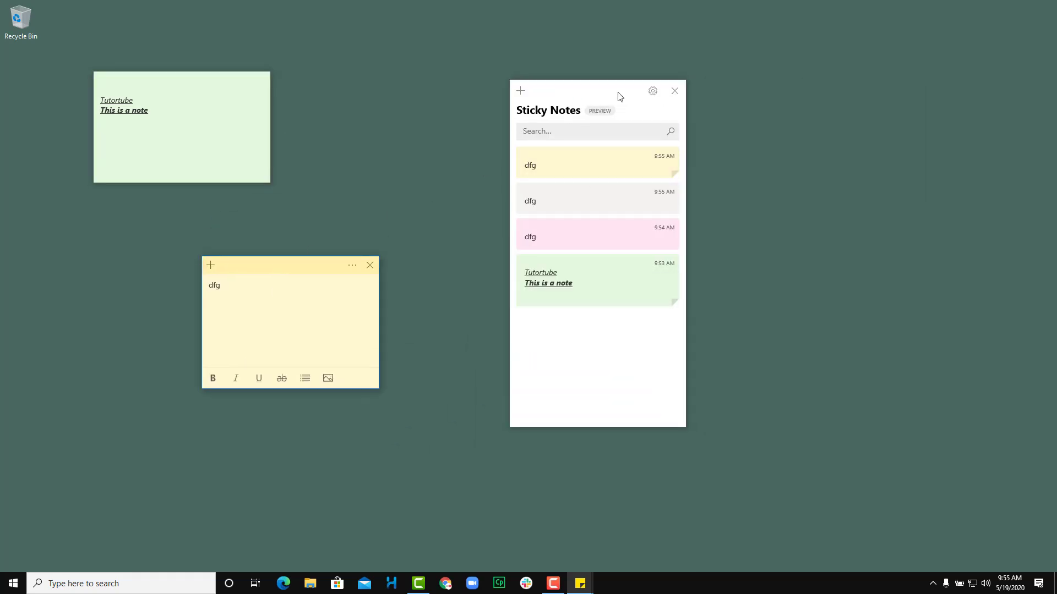
click(521, 91)
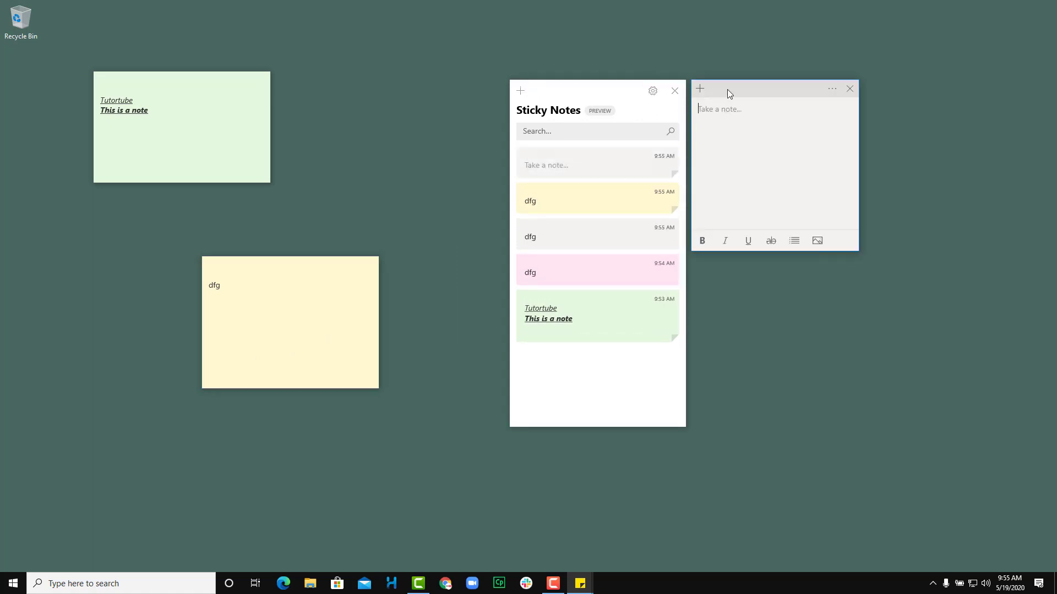
drag(728, 91, 813, 104)
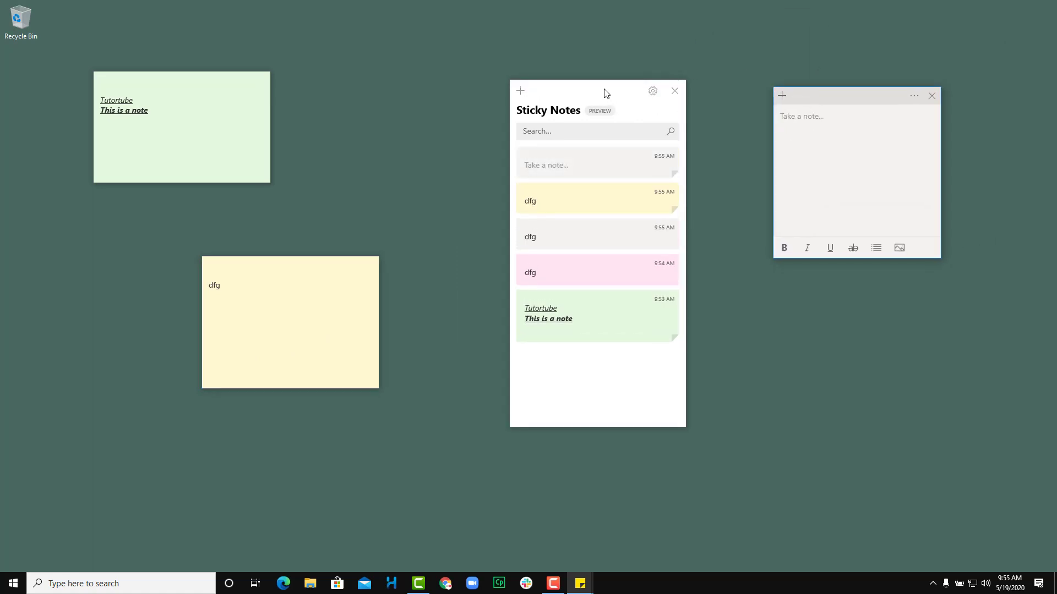
drag(575, 100, 542, 90)
click(619, 80)
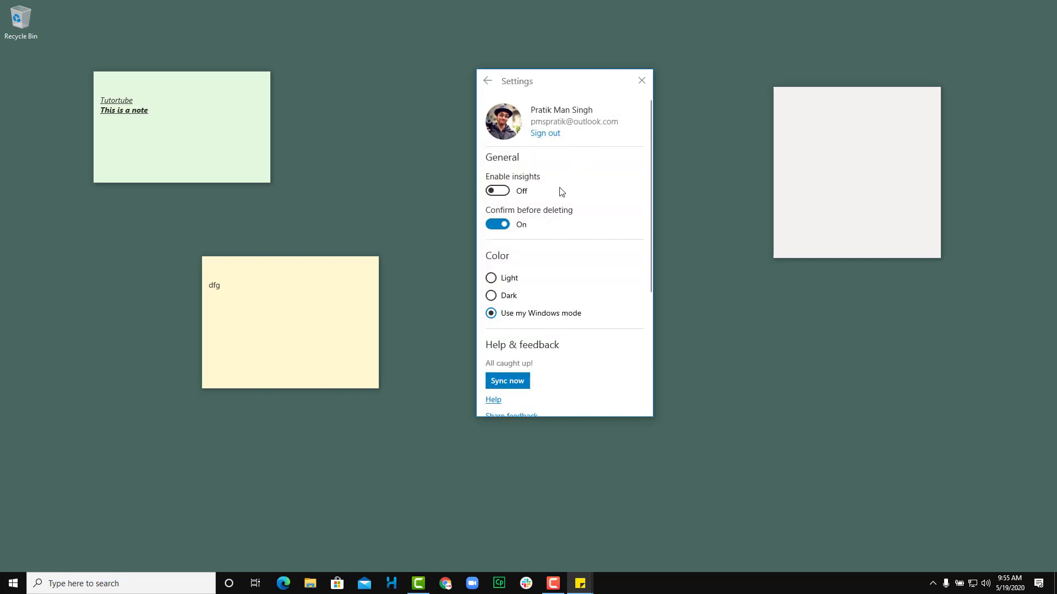
scroll(561, 191, down, 3)
scroll(547, 207, up, 3)
click(497, 191)
click(497, 191)
scroll(504, 230, down, 3)
scroll(505, 184, up, 2)
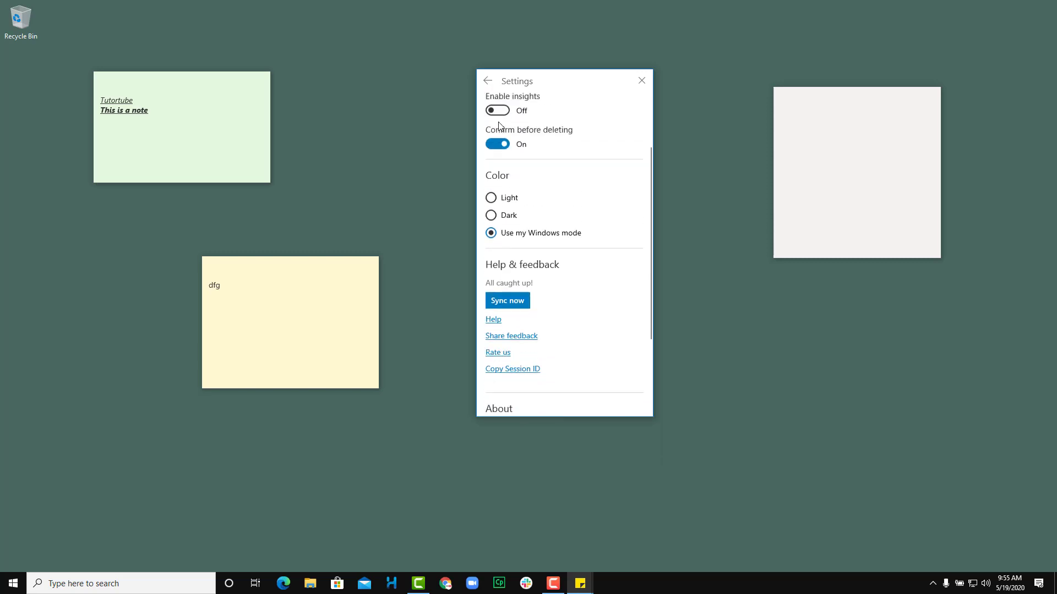
scroll(505, 184, down, 2)
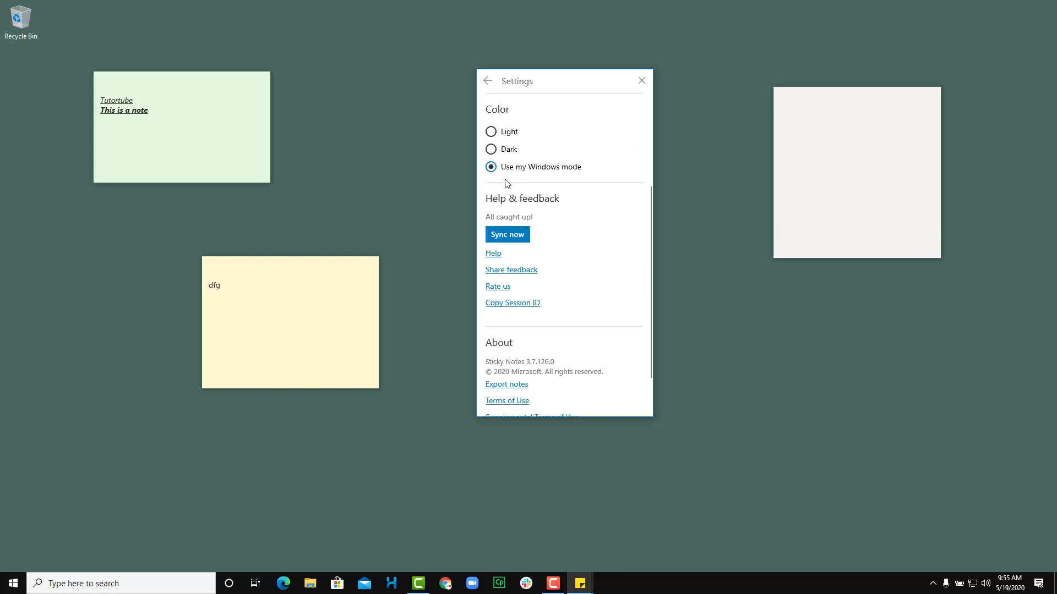
click(491, 132)
click(496, 149)
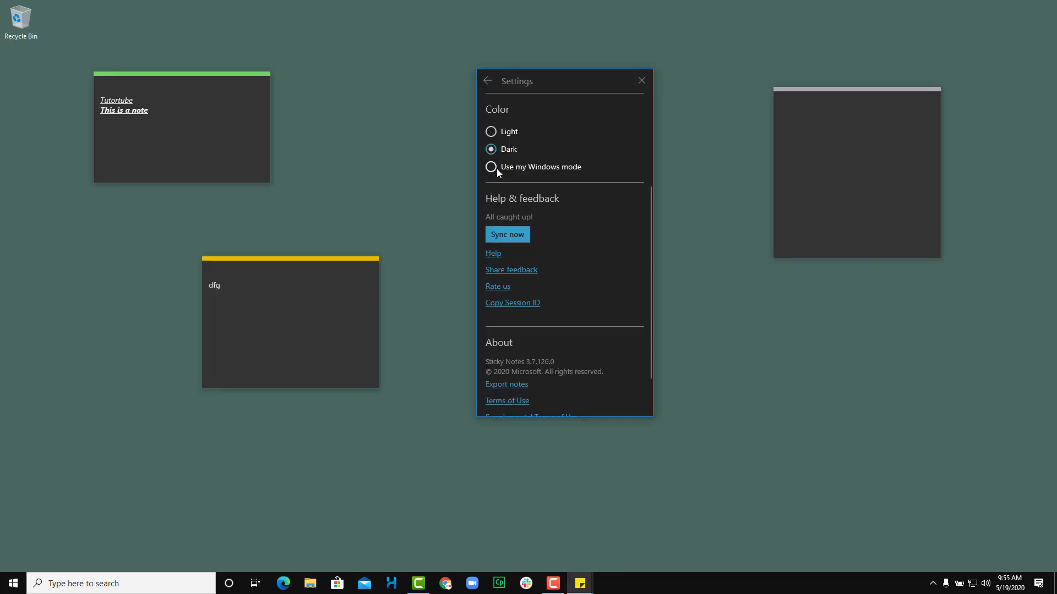
click(495, 168)
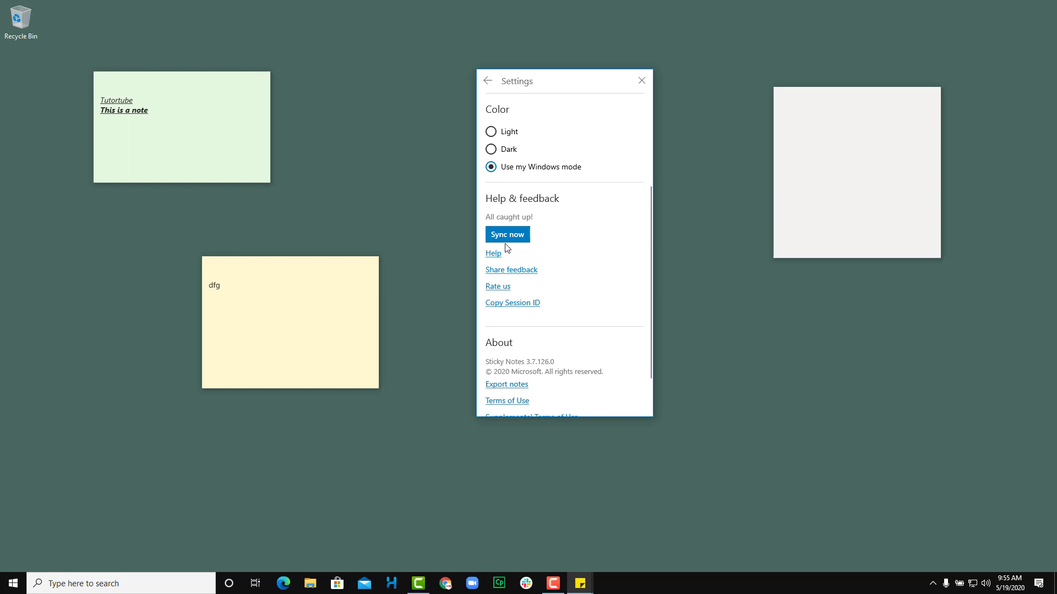
scroll(612, 288, down, 2)
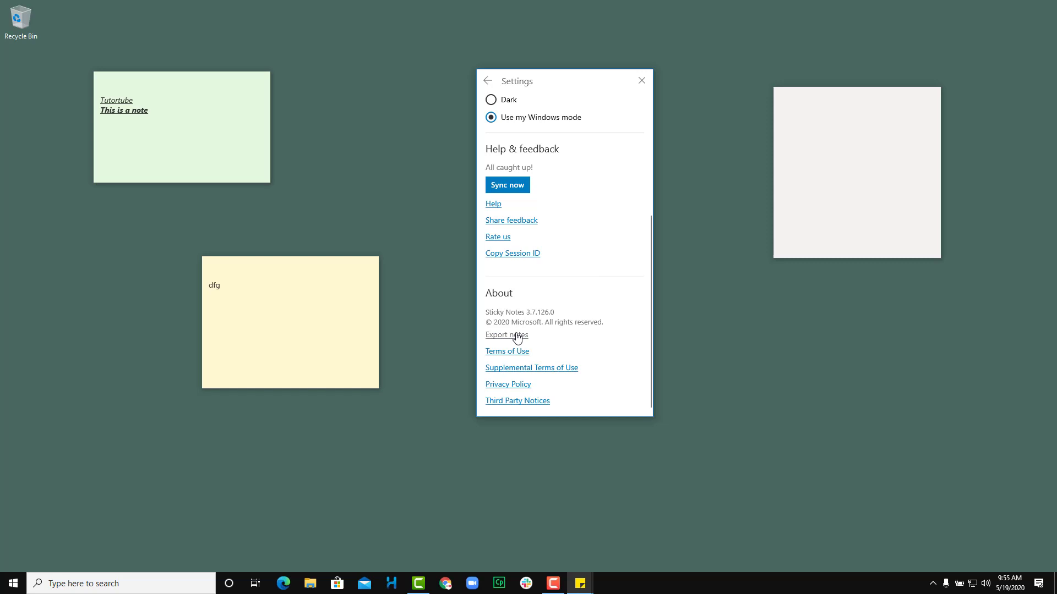
scroll(504, 140, up, 5)
scroll(504, 141, down, 4)
scroll(516, 191, up, 3)
scroll(517, 191, down, 3)
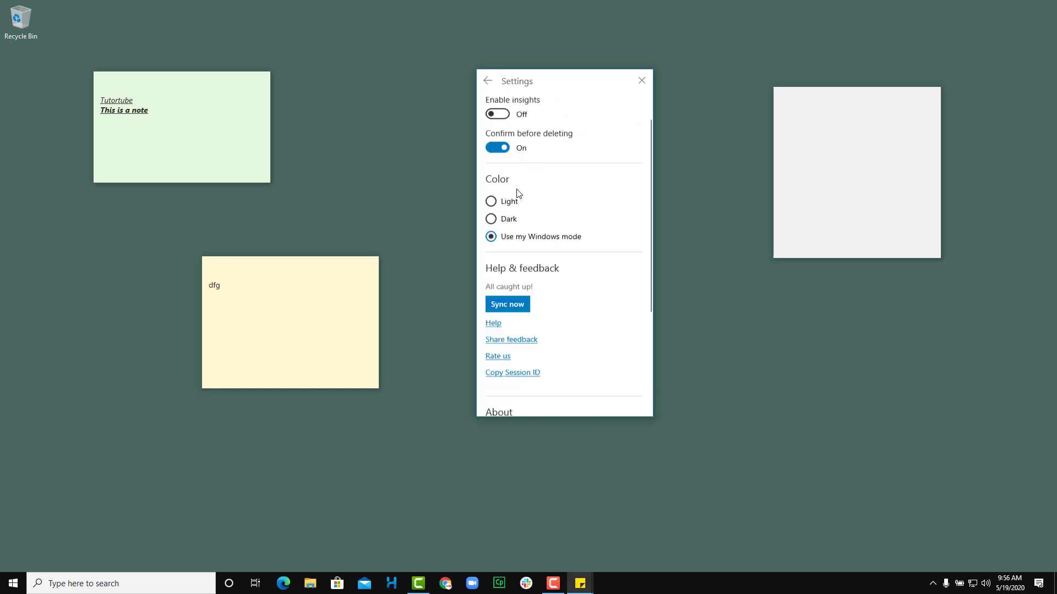
click(488, 81)
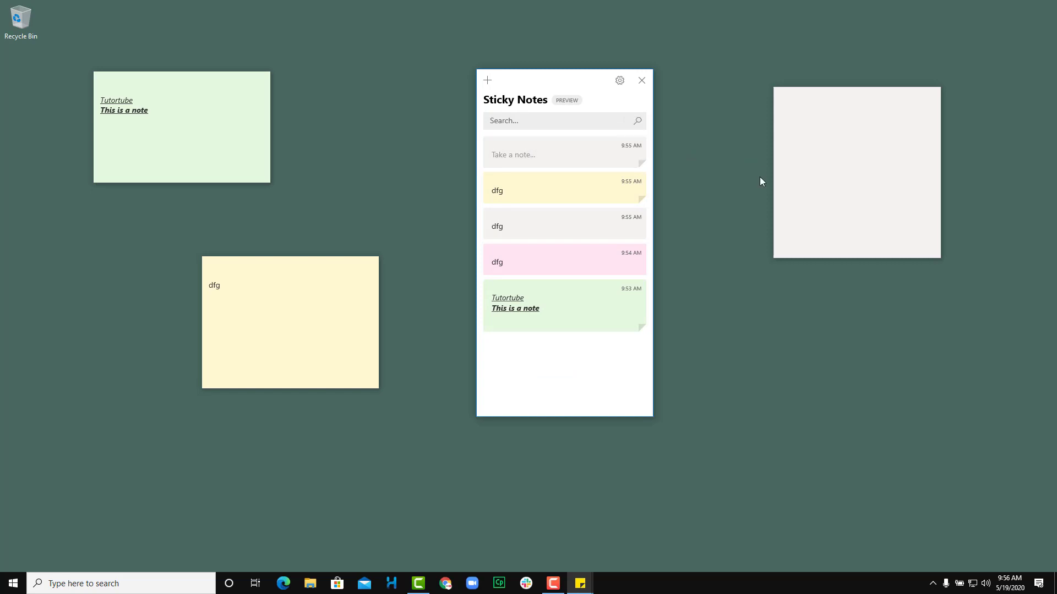